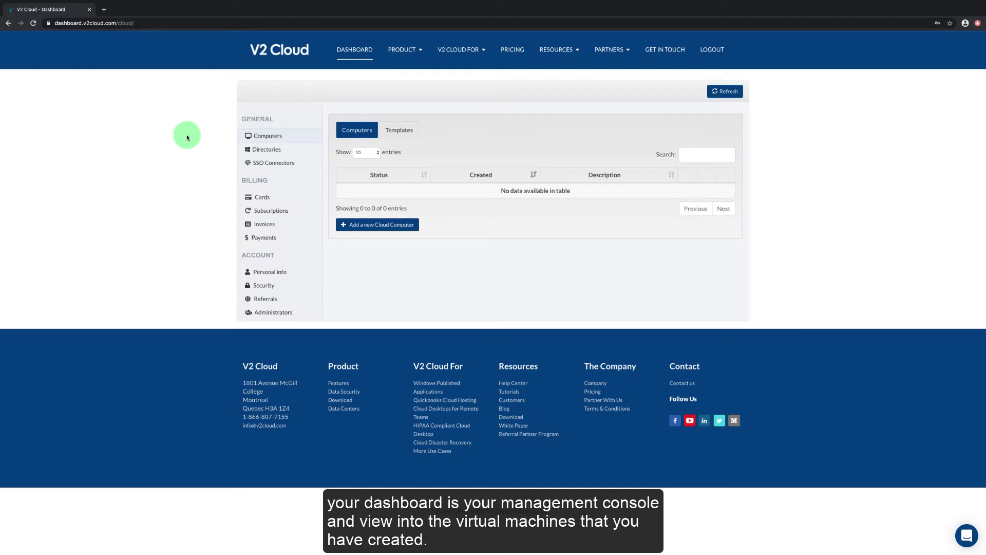
# Choose Washington DC, The Founder plan, Windows 10 (Server 2019) and a private IP for a new cloud computer
pyautogui.click(369, 227)
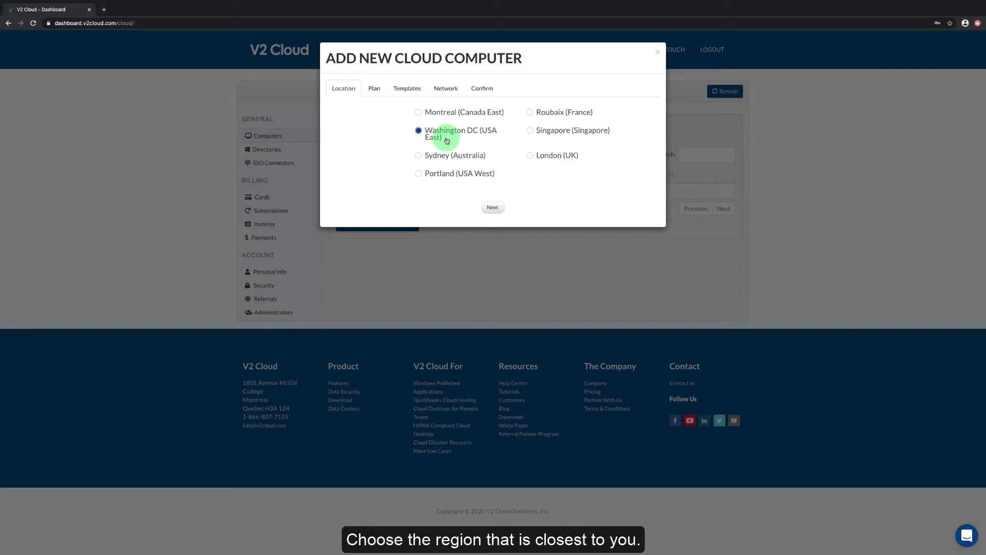
pyautogui.click(491, 209)
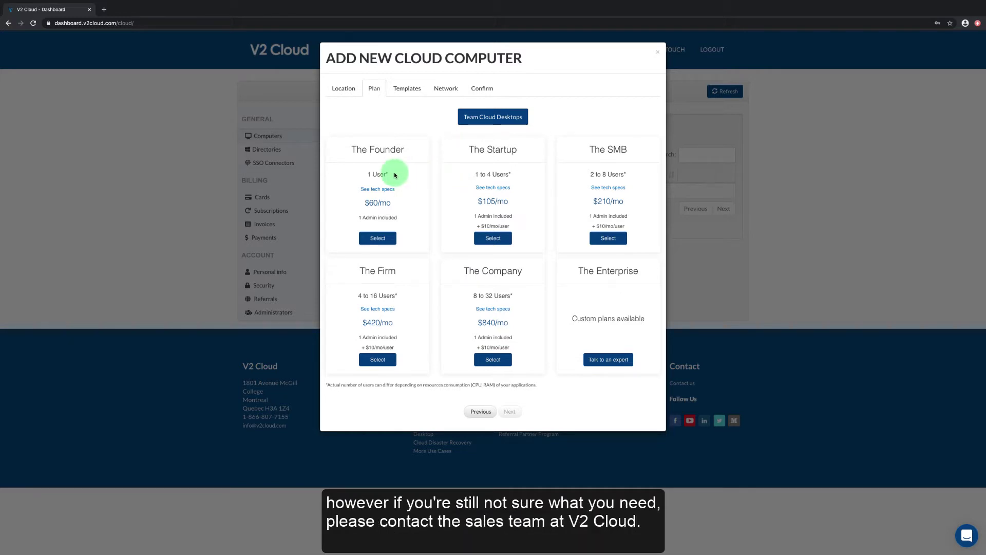
pyautogui.click(372, 239)
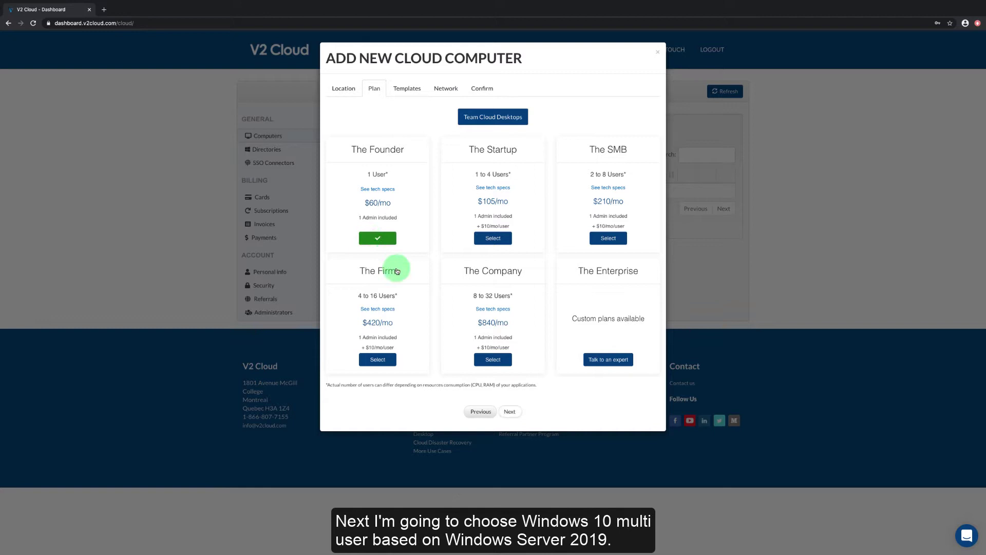
pyautogui.click(509, 411)
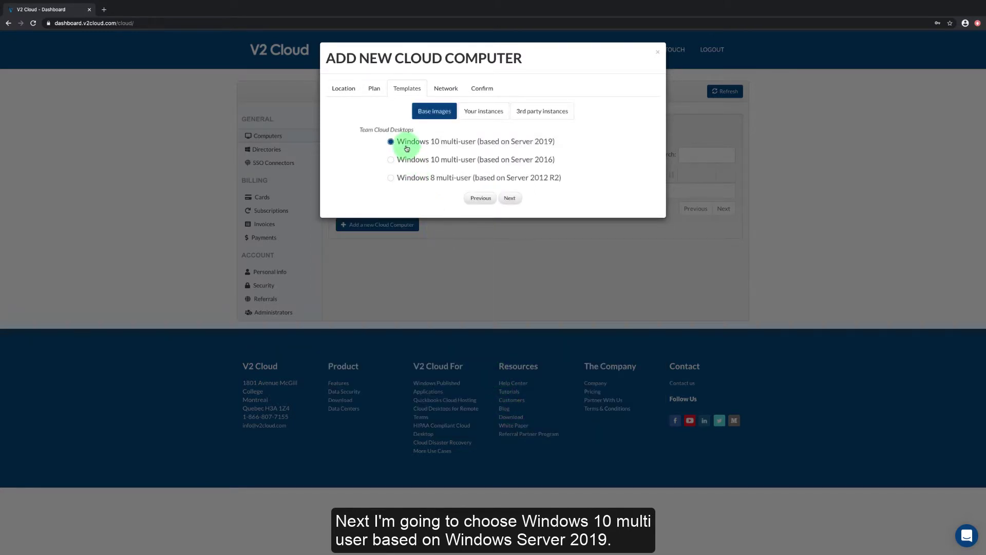
pyautogui.click(509, 202)
pyautogui.click(381, 117)
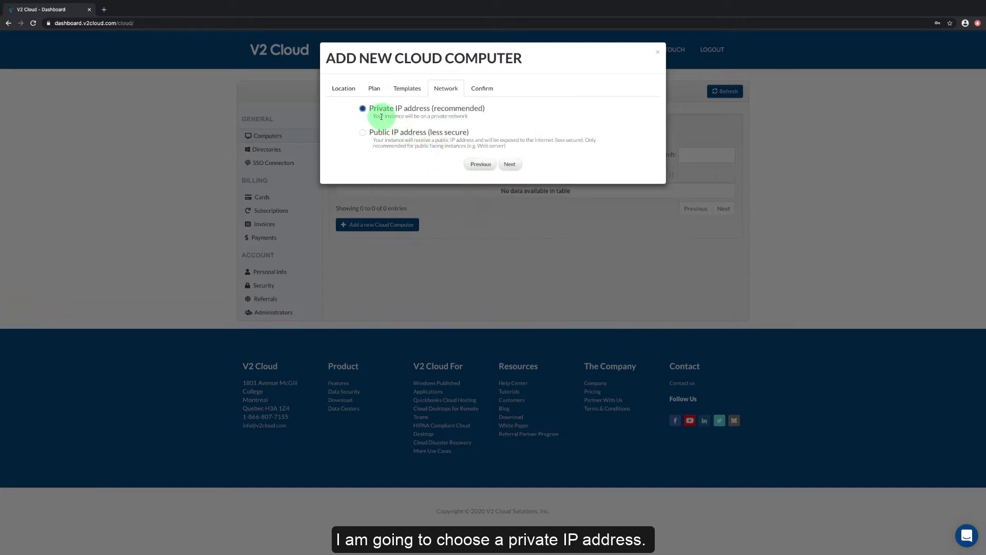
pyautogui.click(513, 165)
# Describe the computer as 'ABC Computer', accept the terms and confirm the order
pyautogui.click(513, 162)
pyautogui.write('ABC')
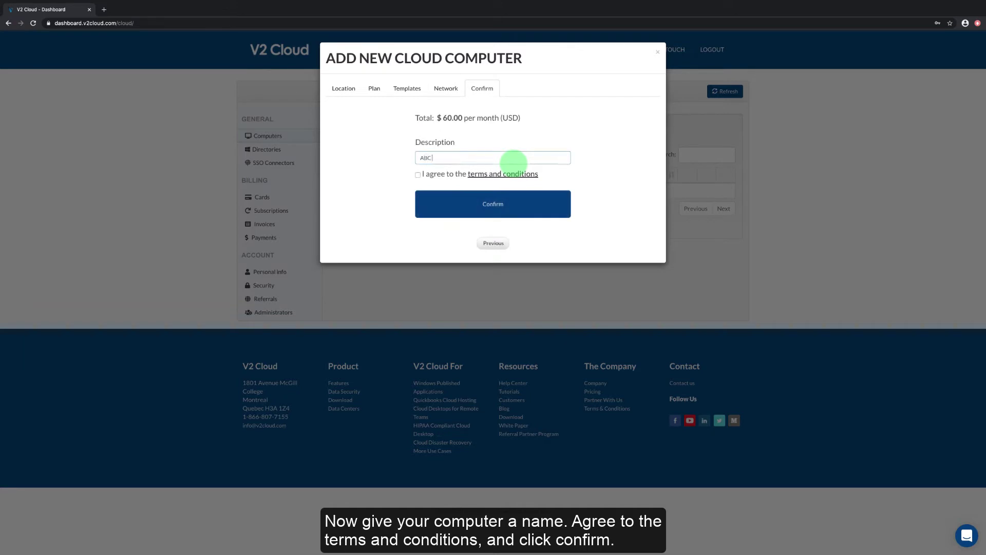
pyautogui.write(' Computer')
pyautogui.click(418, 174)
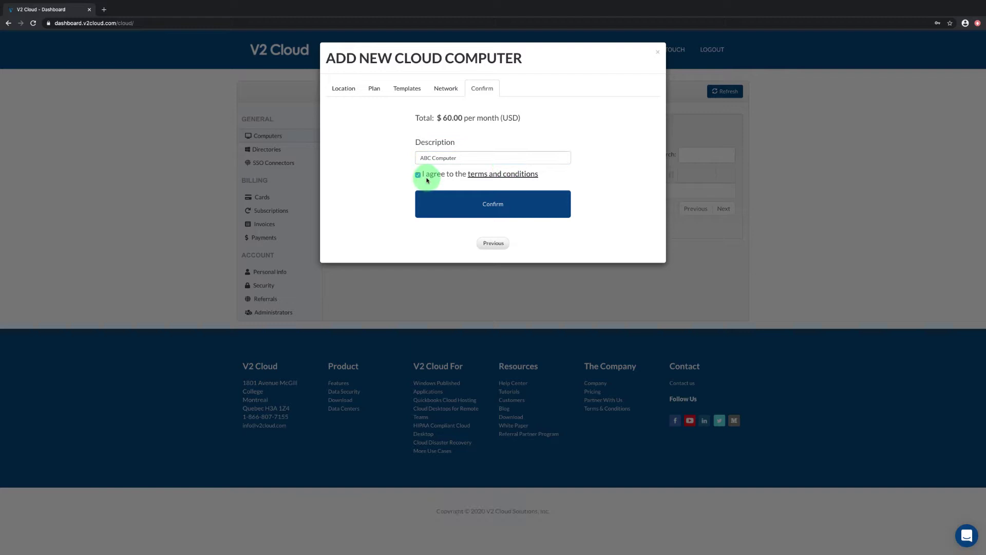
pyautogui.click(489, 209)
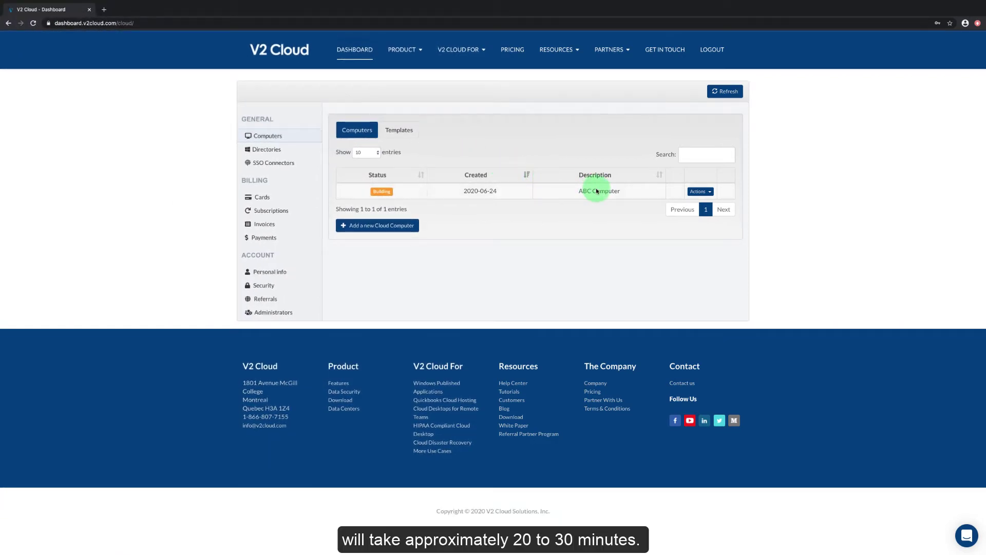
# Use Actions > Manage computer to open ABC Computer's management page and list its three users
pyautogui.moveTo(381, 194)
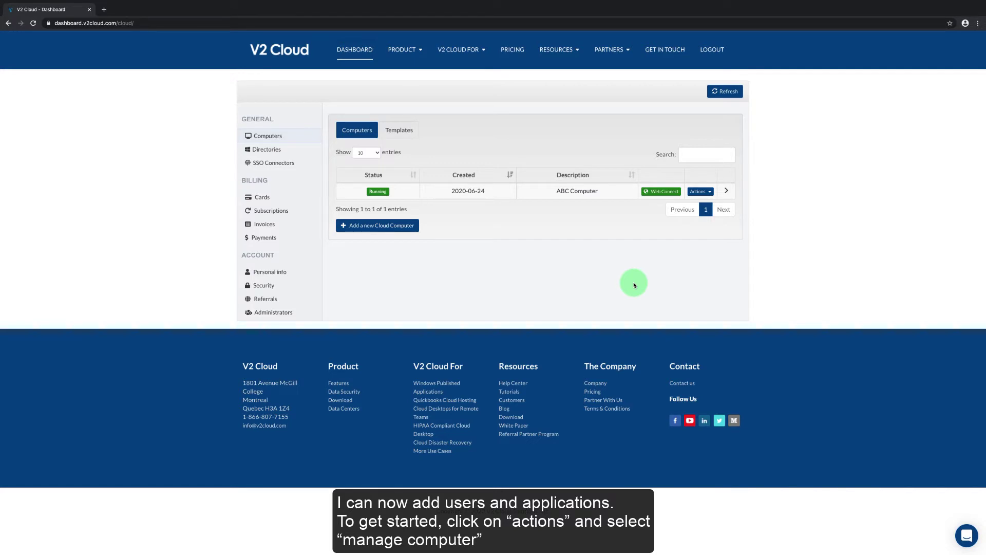
pyautogui.click(700, 192)
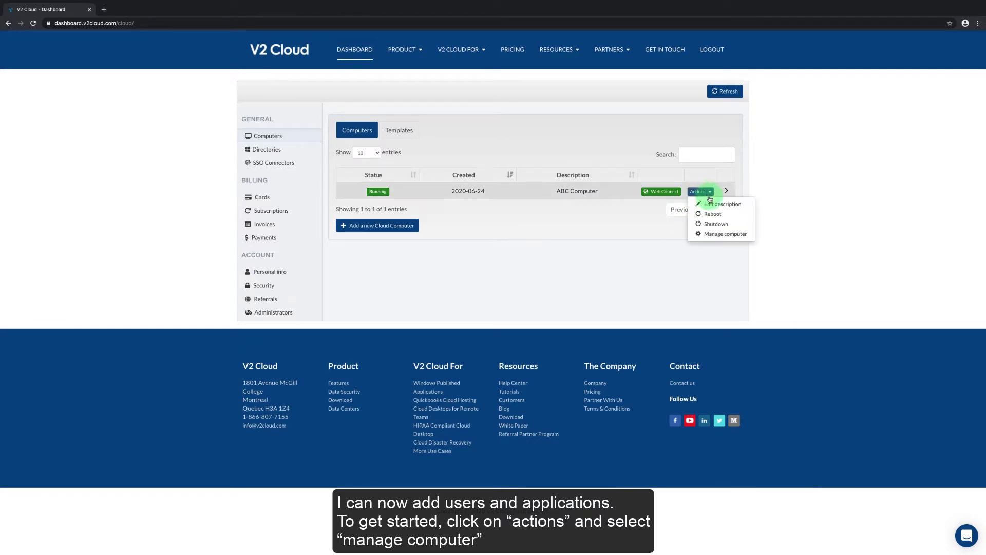
pyautogui.click(715, 236)
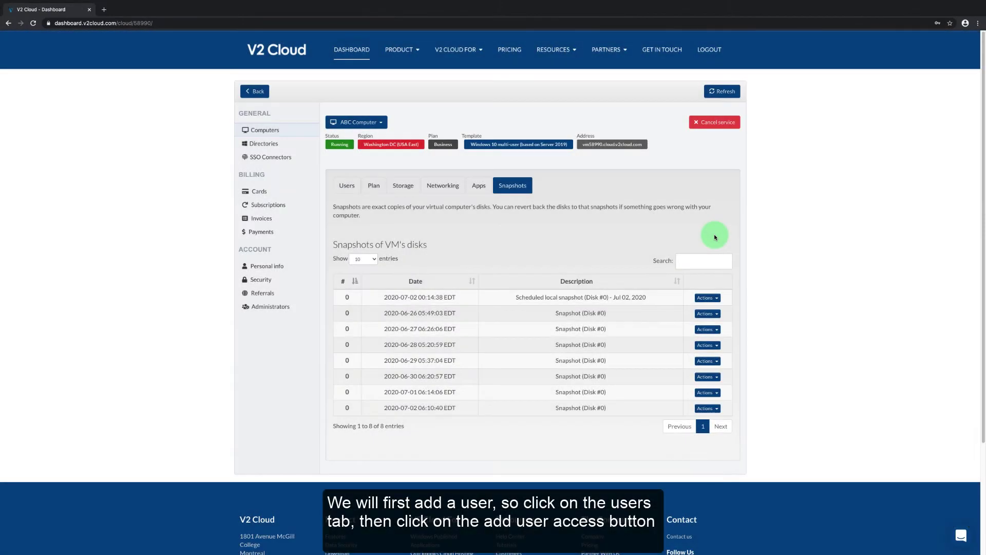
pyautogui.click(347, 188)
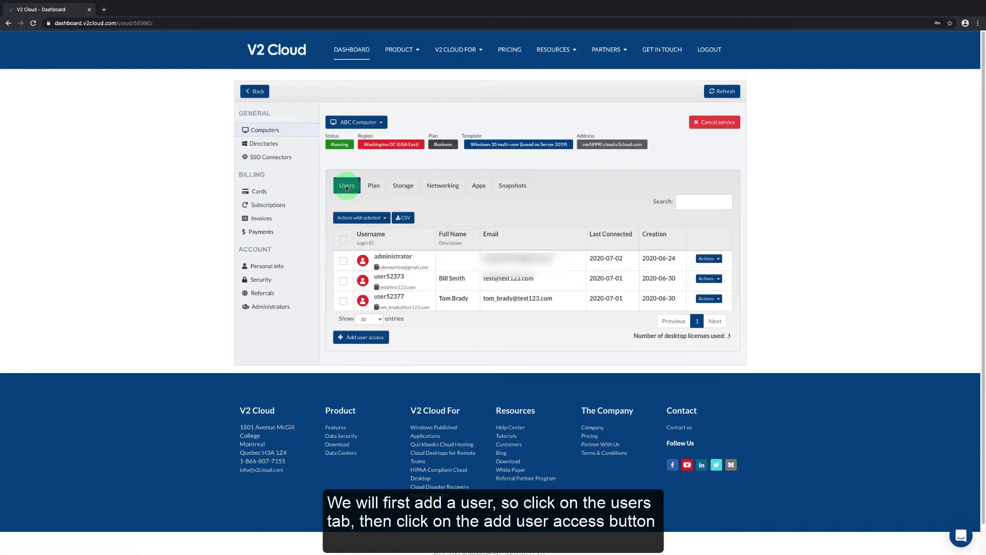
pyautogui.click(361, 336)
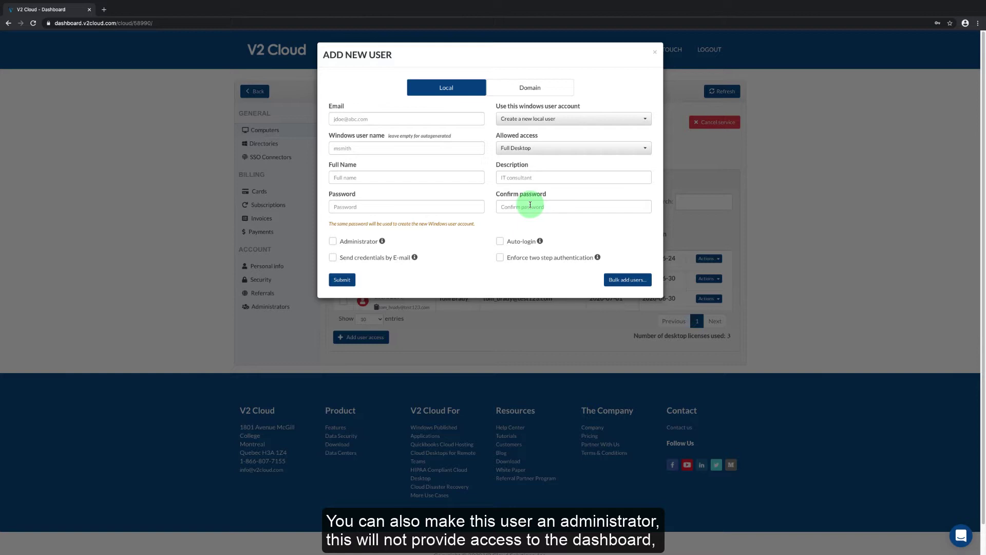
pyautogui.click(334, 241)
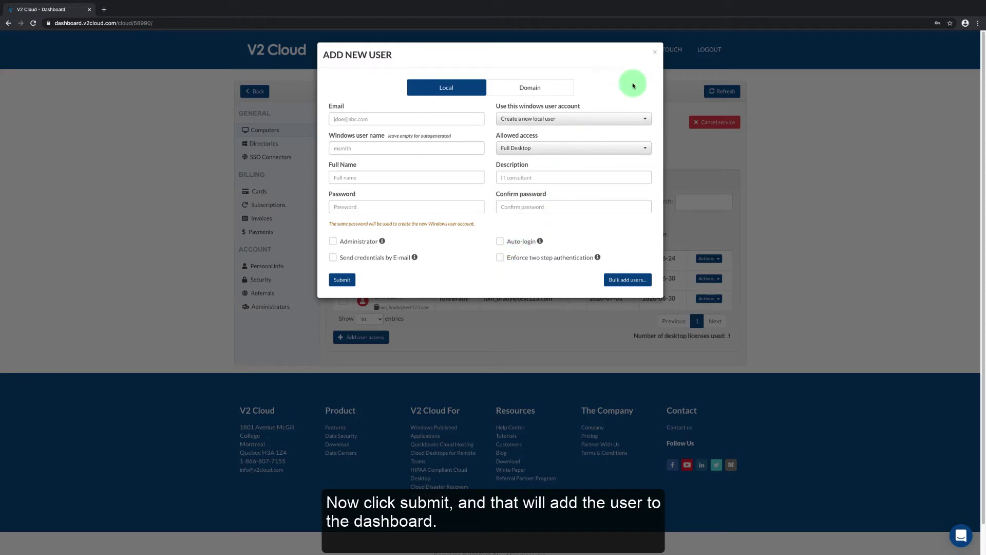
pyautogui.click(655, 52)
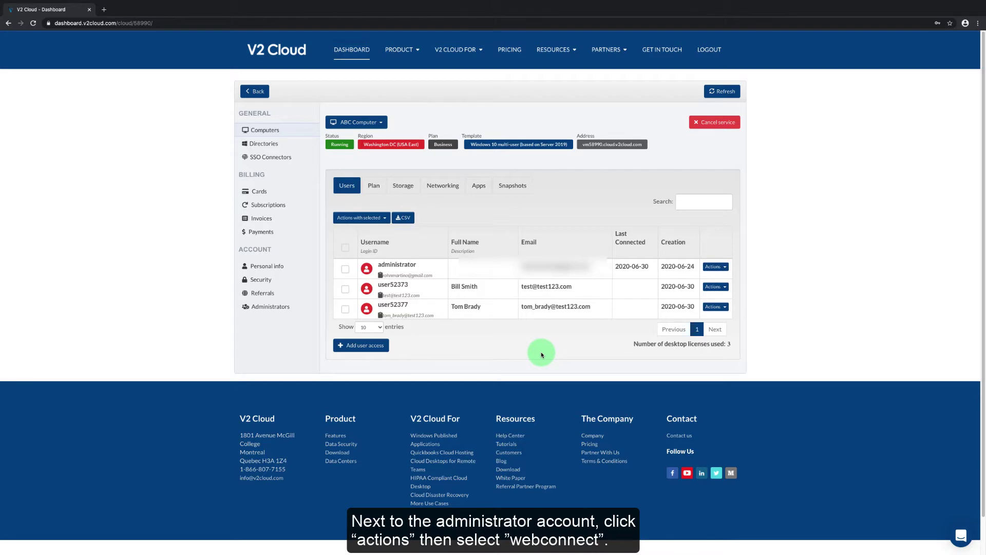
pyautogui.click(727, 320)
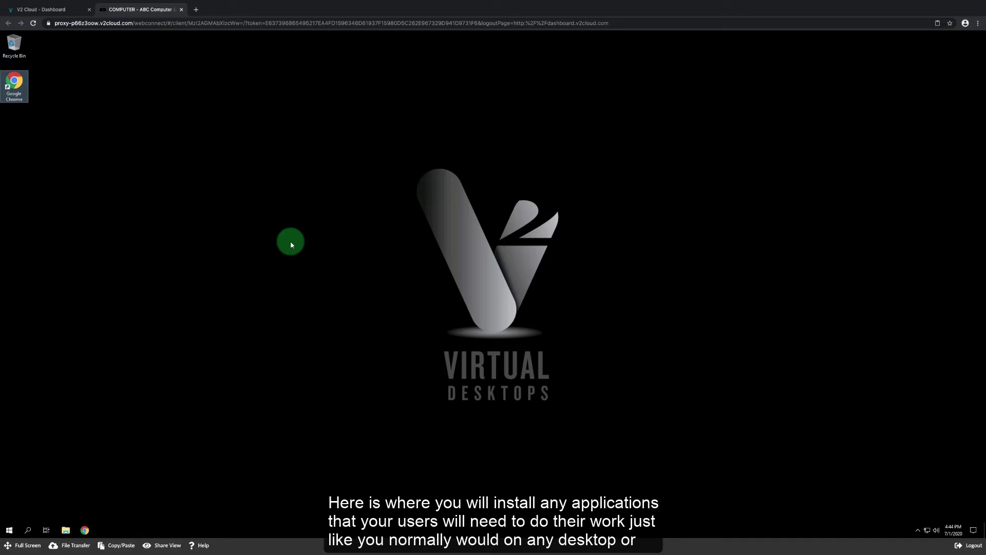
pyautogui.click(66, 529)
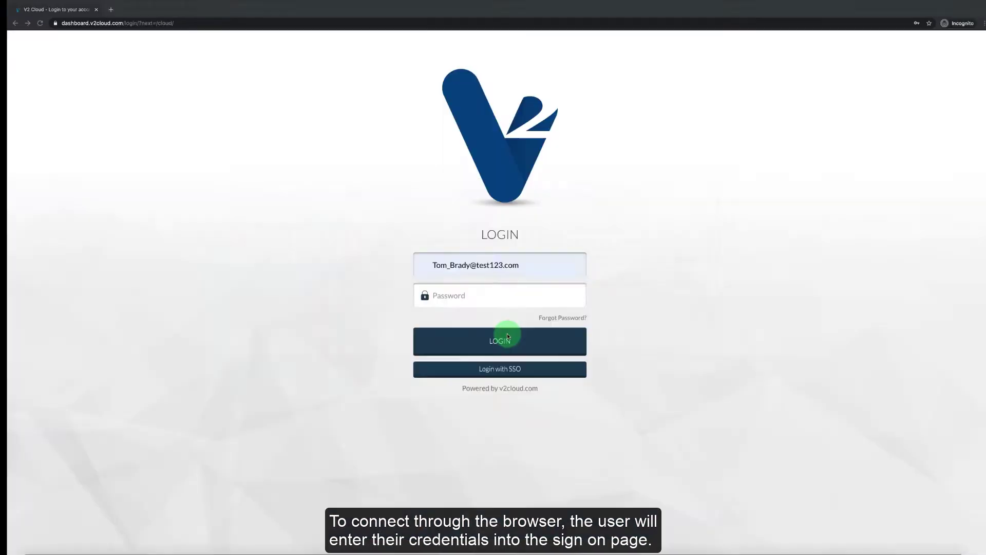
# Enter the account password on the web login page and log in to the cloud desktop
pyautogui.click(502, 303)
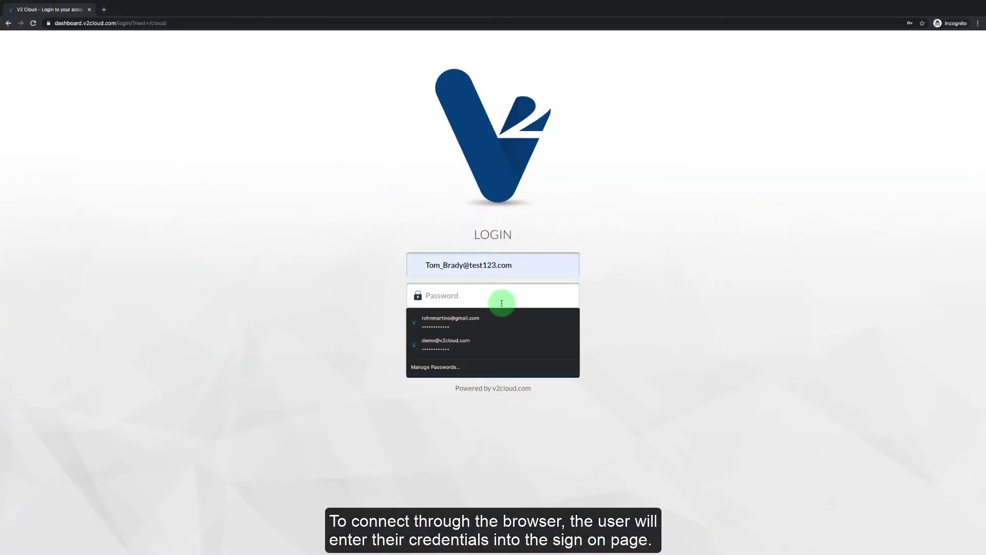
pyautogui.write('•••••••••')
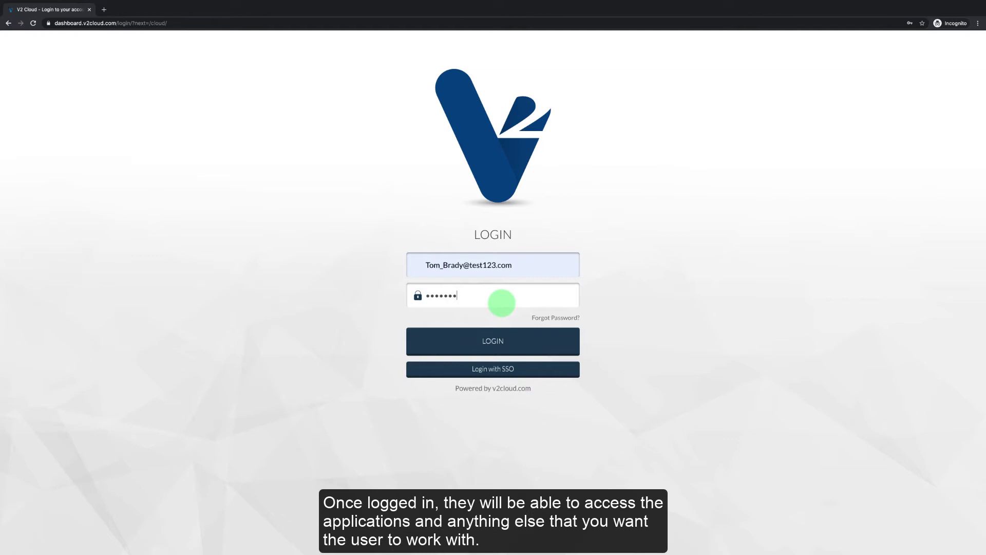
pyautogui.click(511, 341)
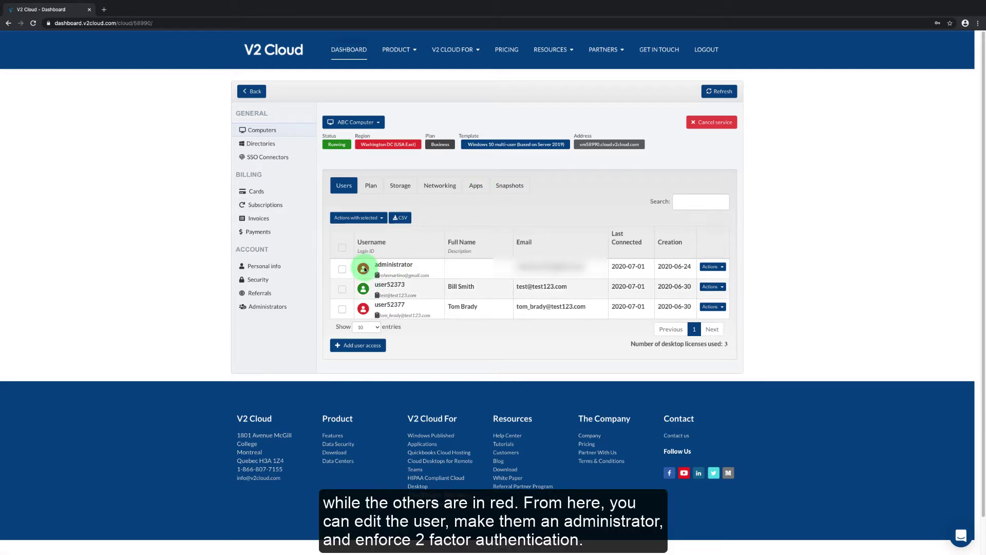
pyautogui.click(364, 289)
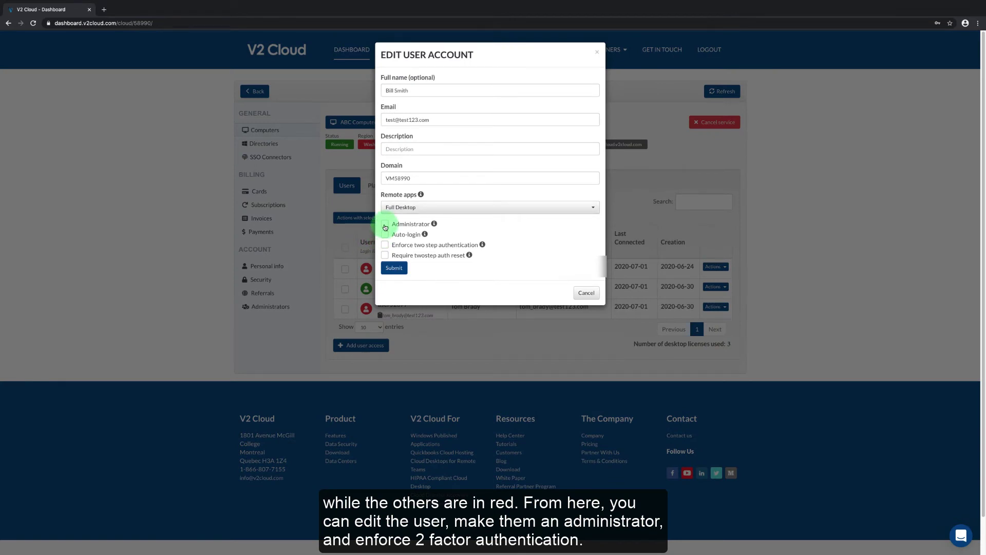
pyautogui.click(586, 291)
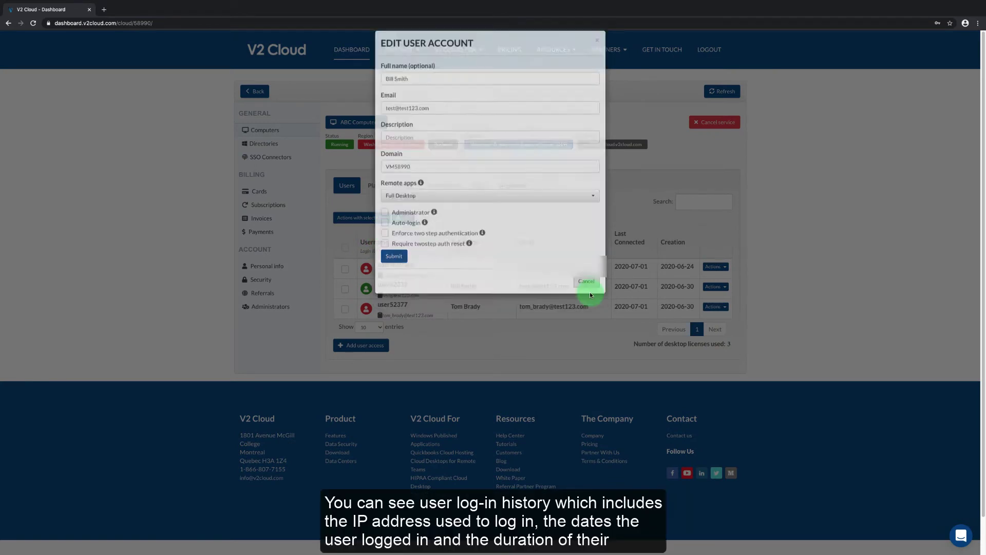
pyautogui.click(713, 287)
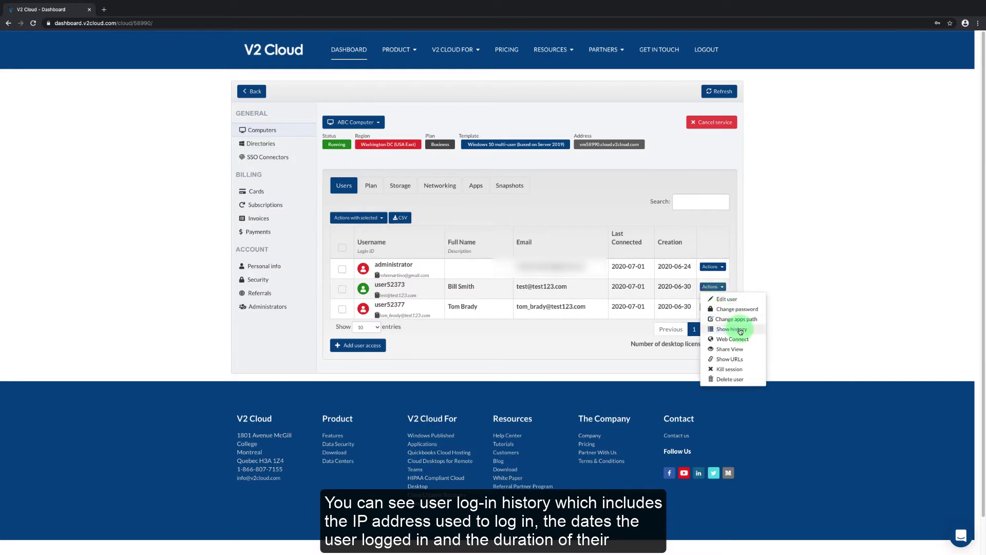
pyautogui.click(727, 323)
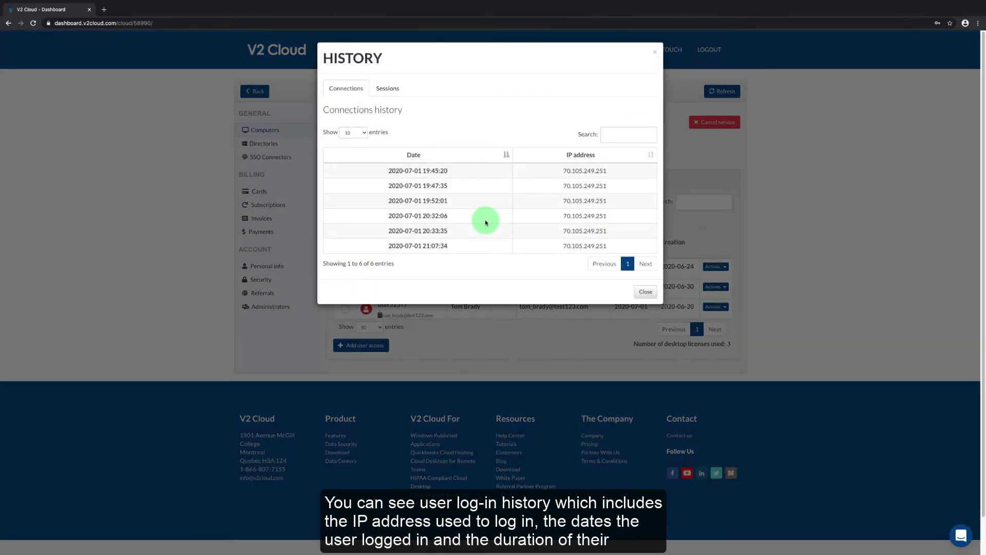
pyautogui.click(395, 90)
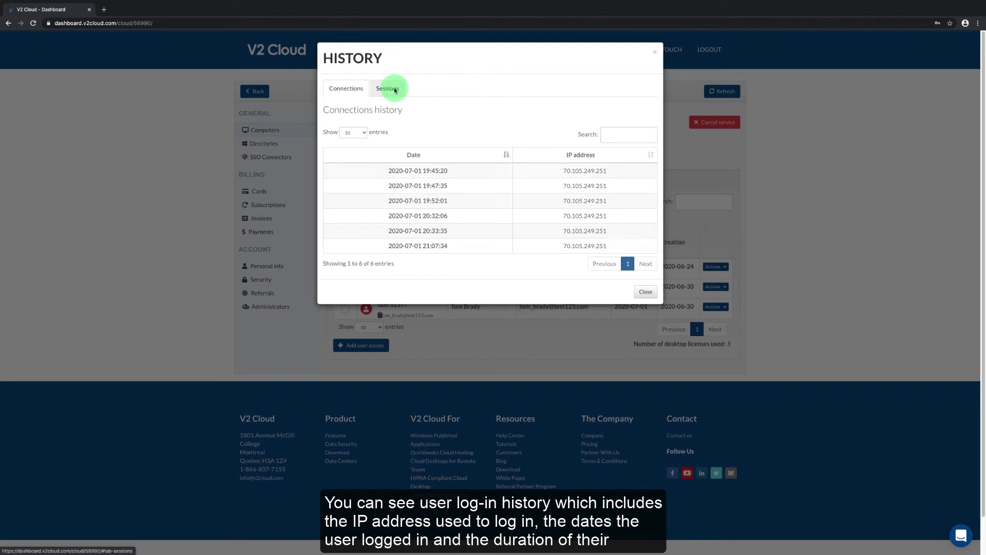
pyautogui.click(646, 321)
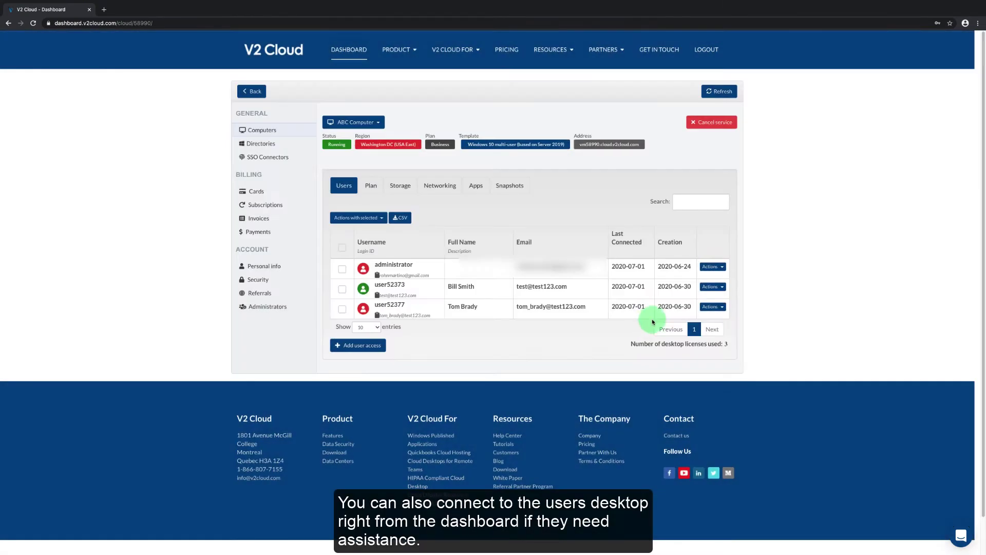
pyautogui.click(712, 287)
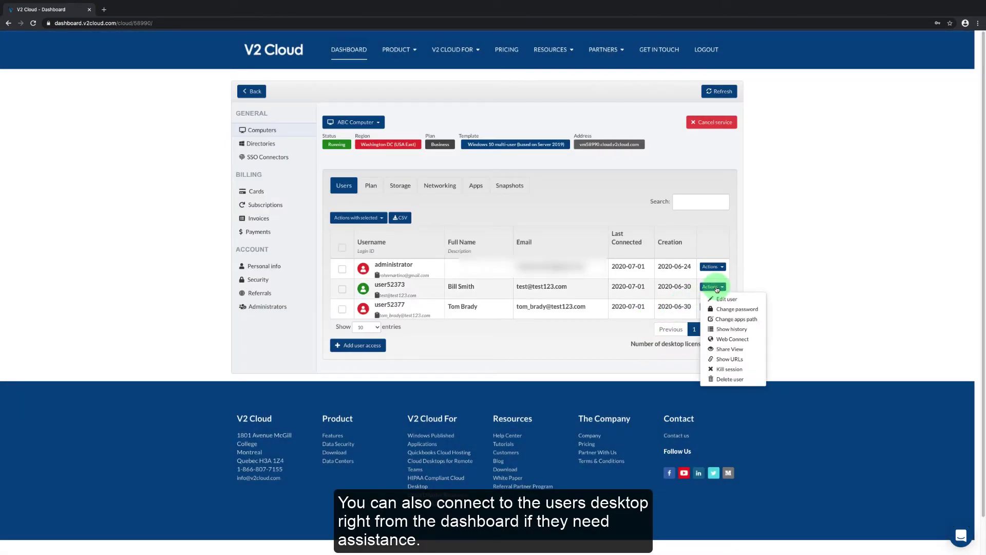
pyautogui.click(730, 350)
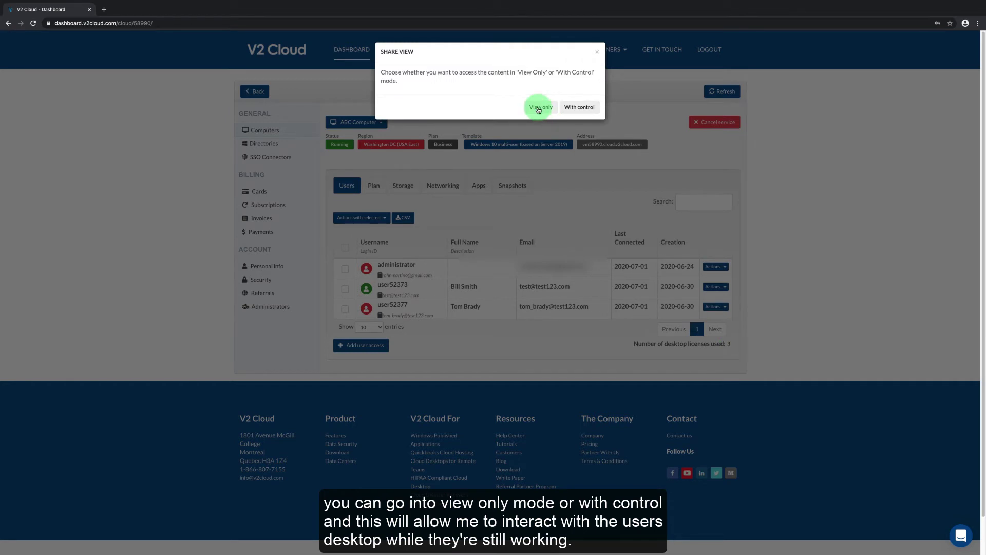
pyautogui.click(580, 106)
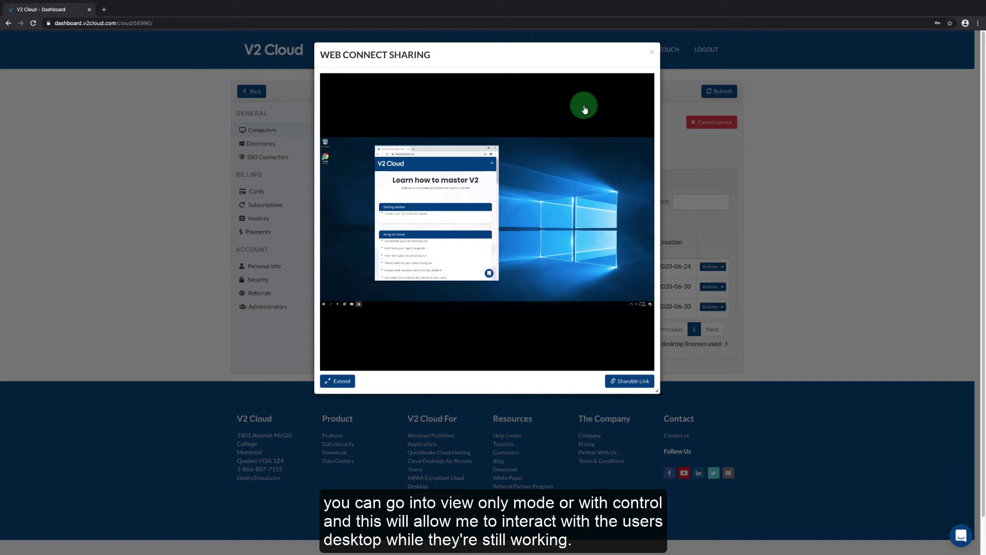
pyautogui.click(653, 55)
pyautogui.click(715, 287)
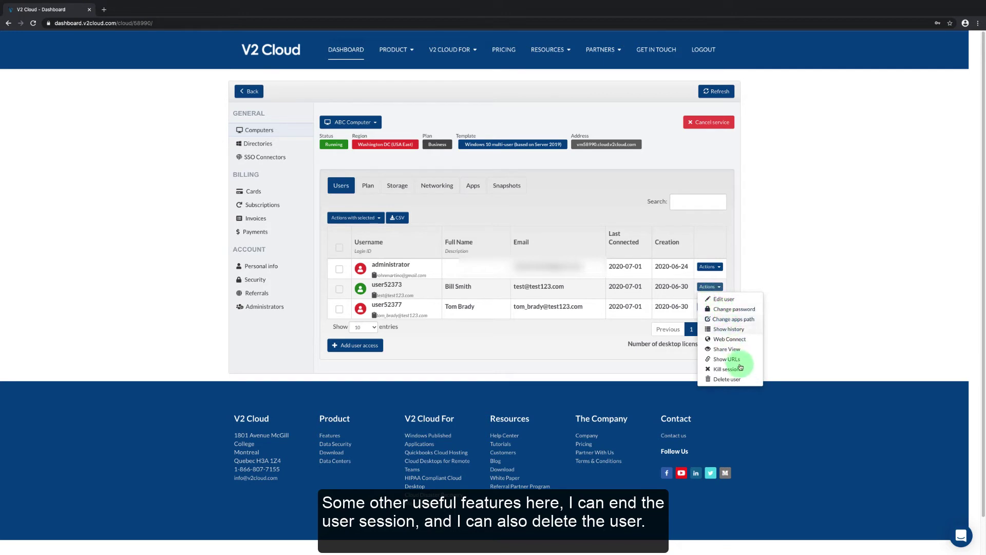
pyautogui.click(743, 370)
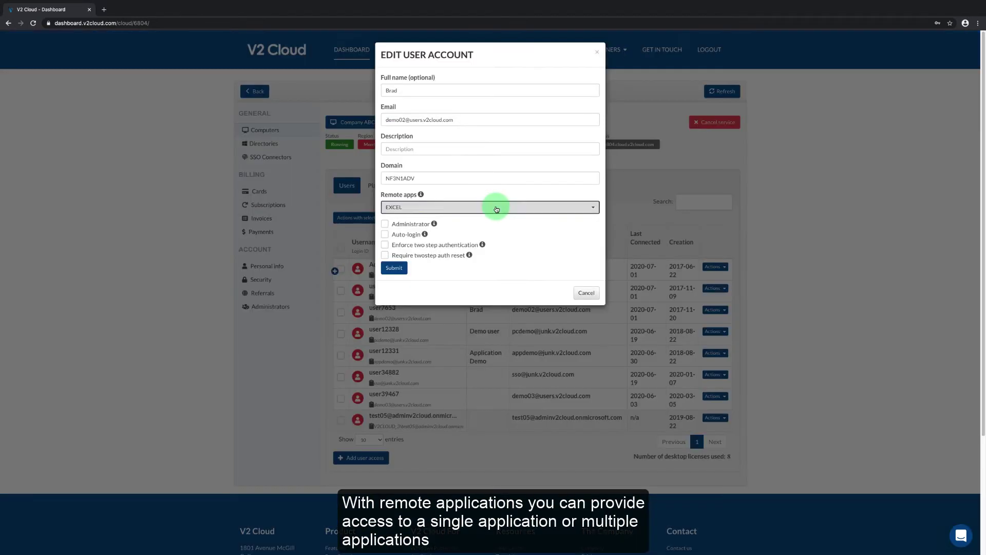
# Add Word to the third user's remote apps alongside EXCEL and close the edit dialog
pyautogui.click(494, 207)
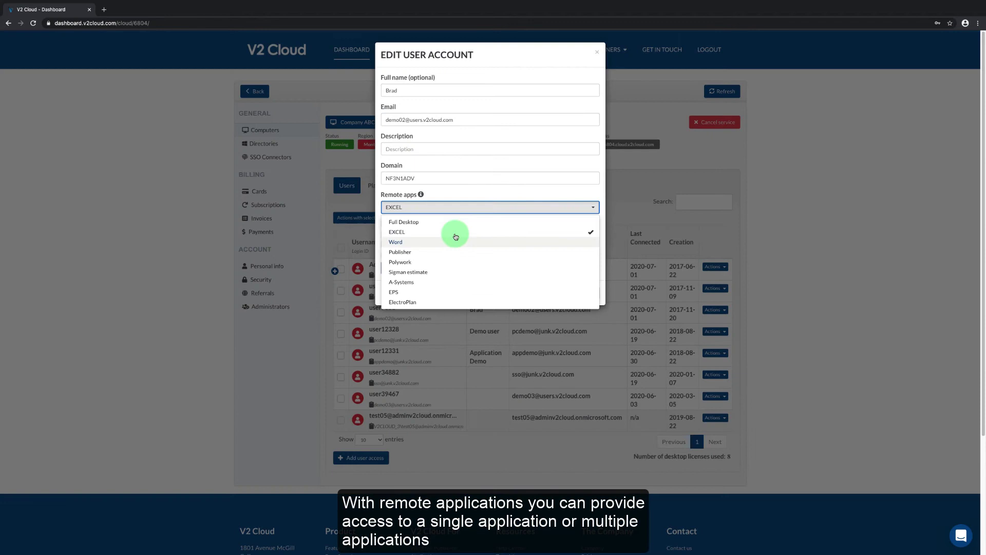
pyautogui.click(456, 248)
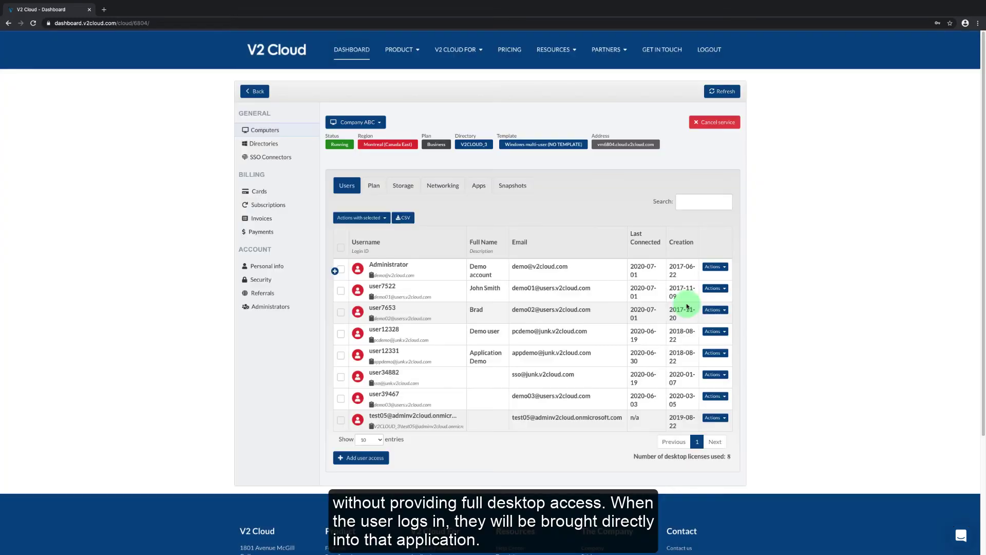
pyautogui.click(715, 310)
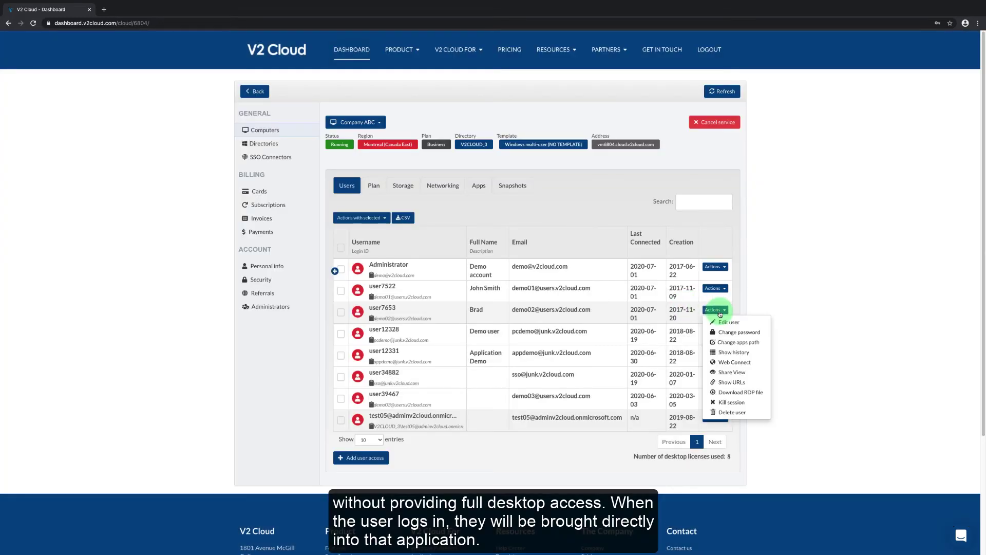
pyautogui.click(726, 362)
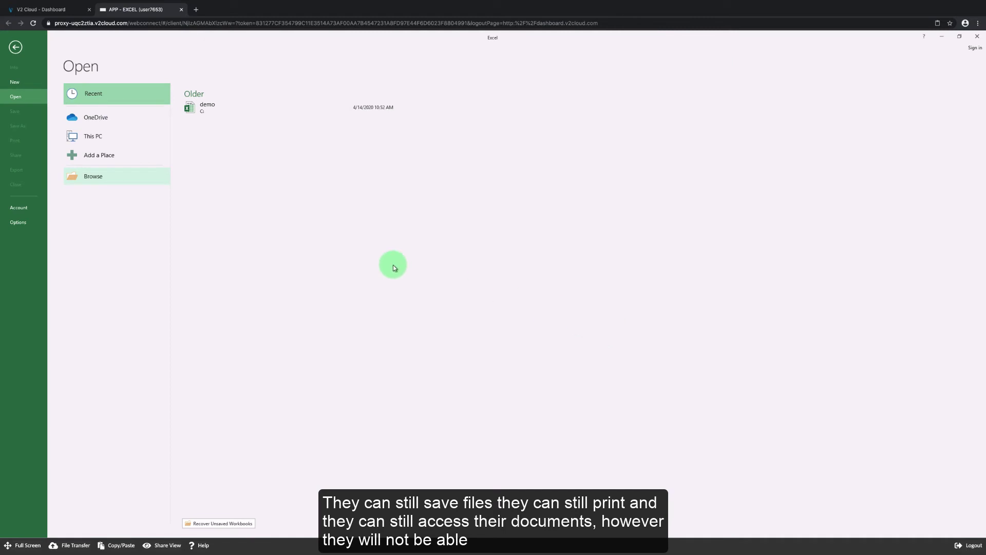
pyautogui.click(92, 175)
pyautogui.click(234, 203)
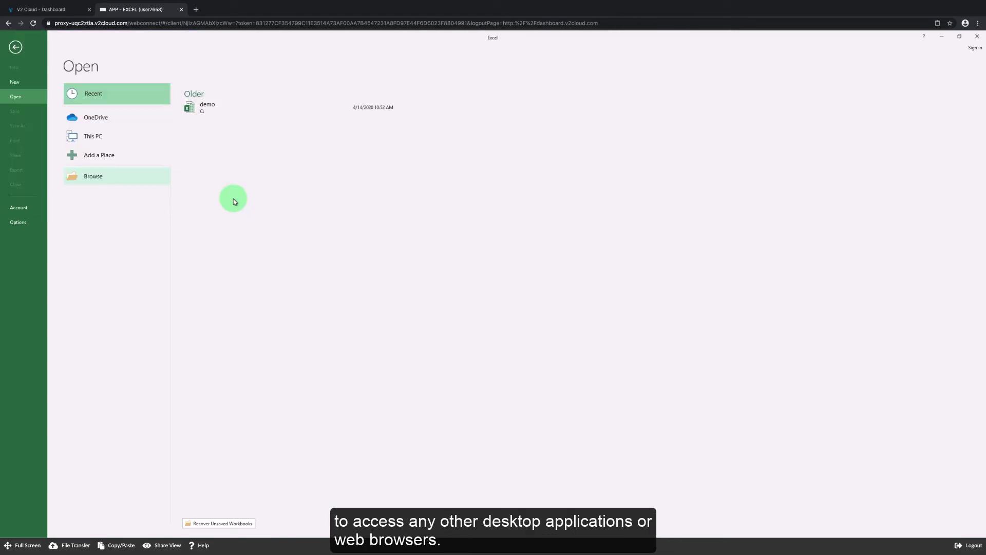
pyautogui.click(959, 39)
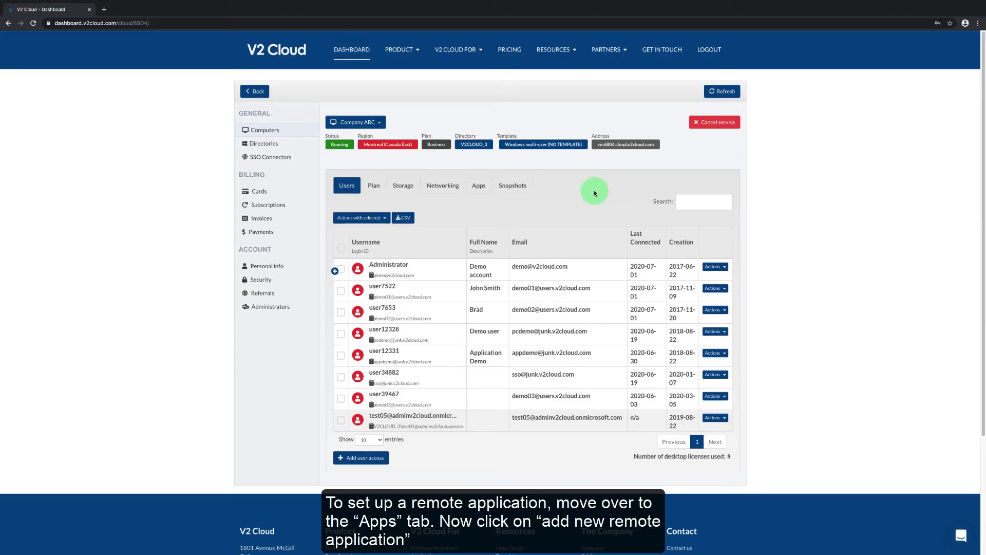
# On the Apps tab, begin adding a new remote application, then cancel without adding it
pyautogui.click(478, 186)
pyautogui.click(381, 393)
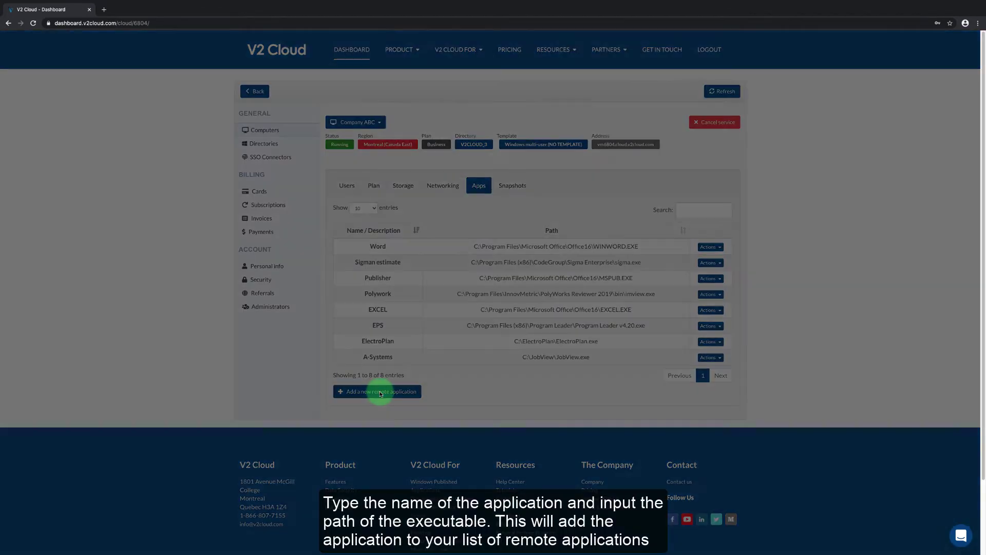
pyautogui.click(420, 130)
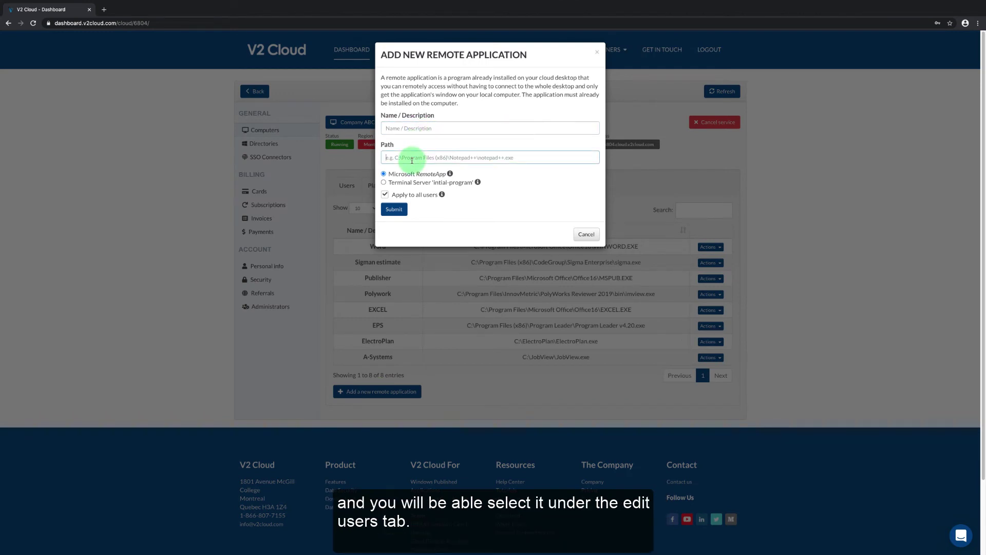
pyautogui.click(584, 235)
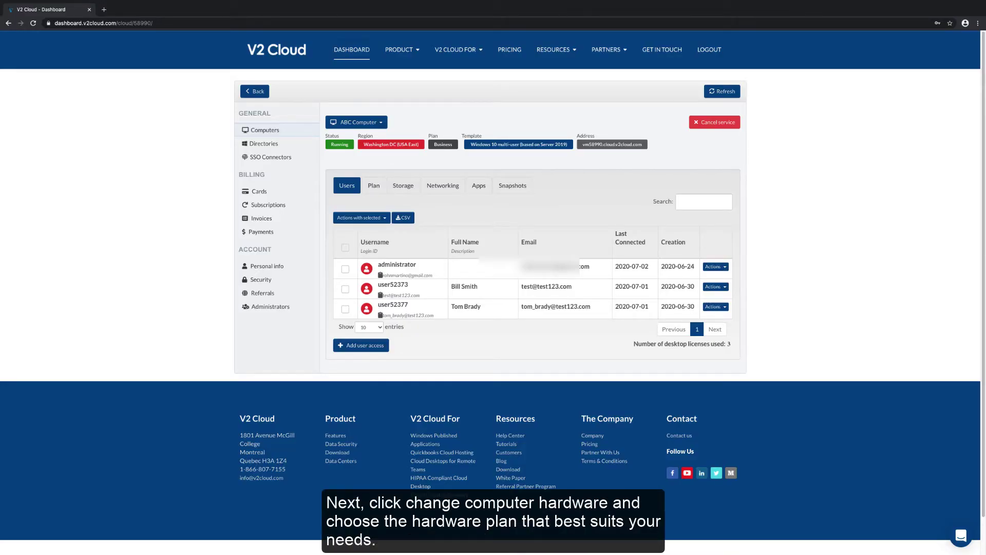
# On the Plan tab, preview the 2-CPU/8.0 GB hardware option, then cancel, keeping the current plan
pyautogui.click(374, 187)
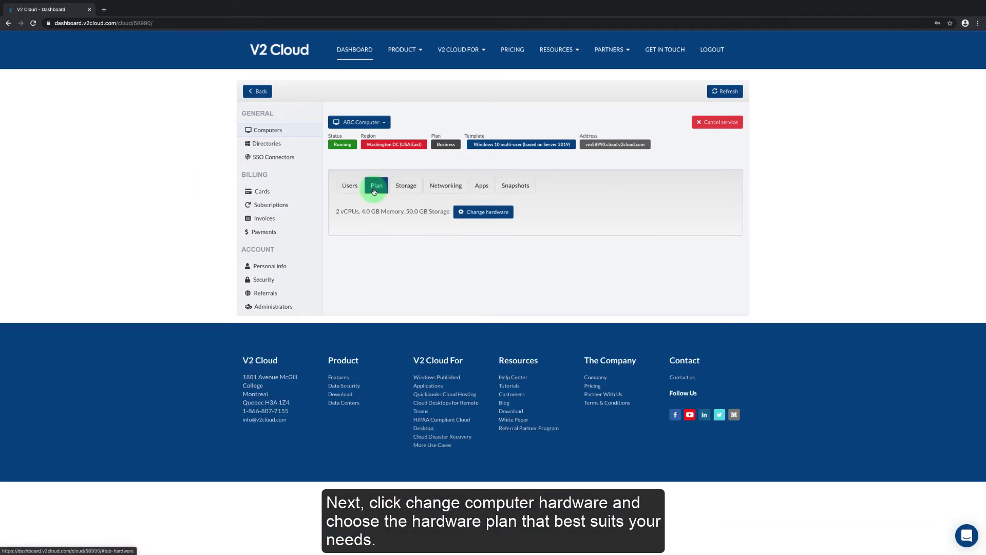
pyautogui.click(482, 212)
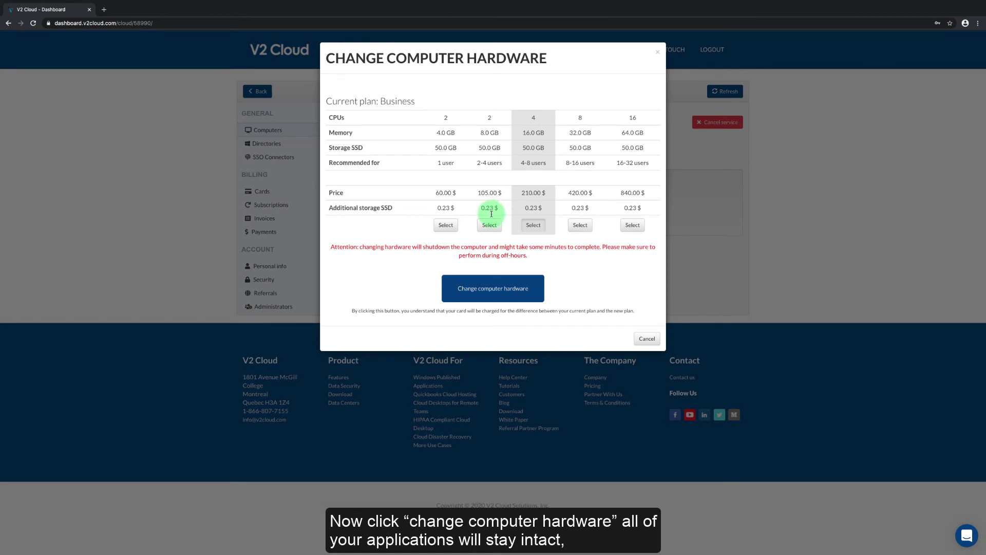
pyautogui.click(491, 225)
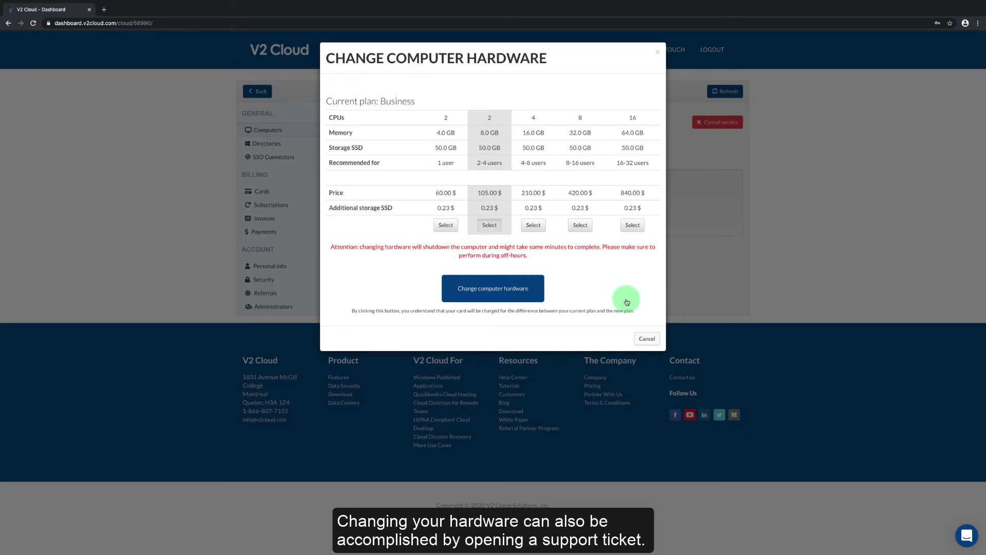
pyautogui.click(647, 338)
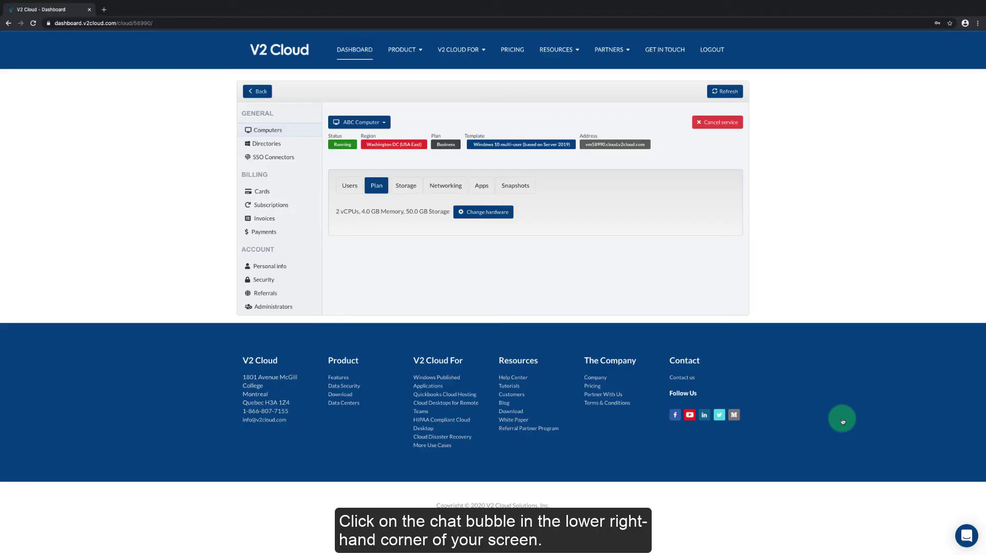
pyautogui.click(967, 535)
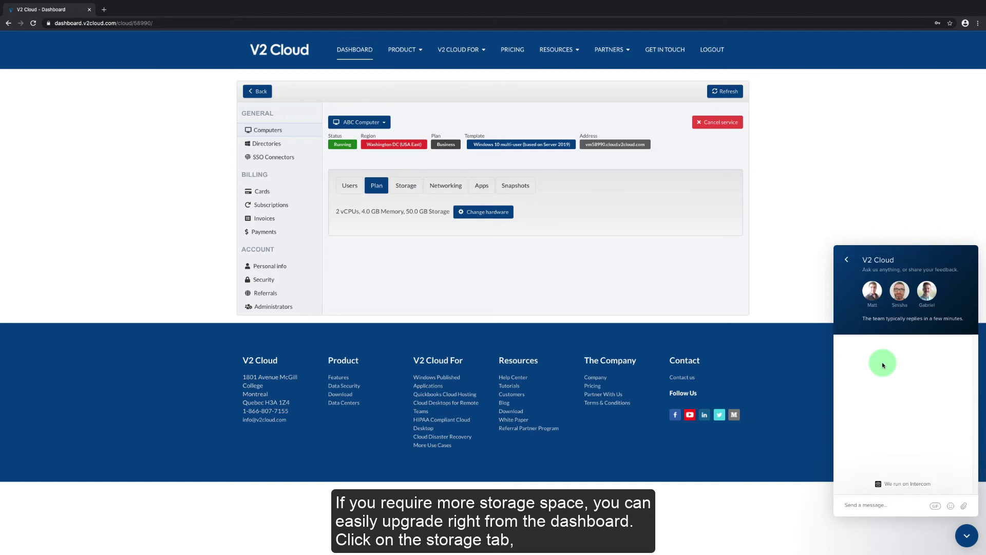
pyautogui.click(403, 215)
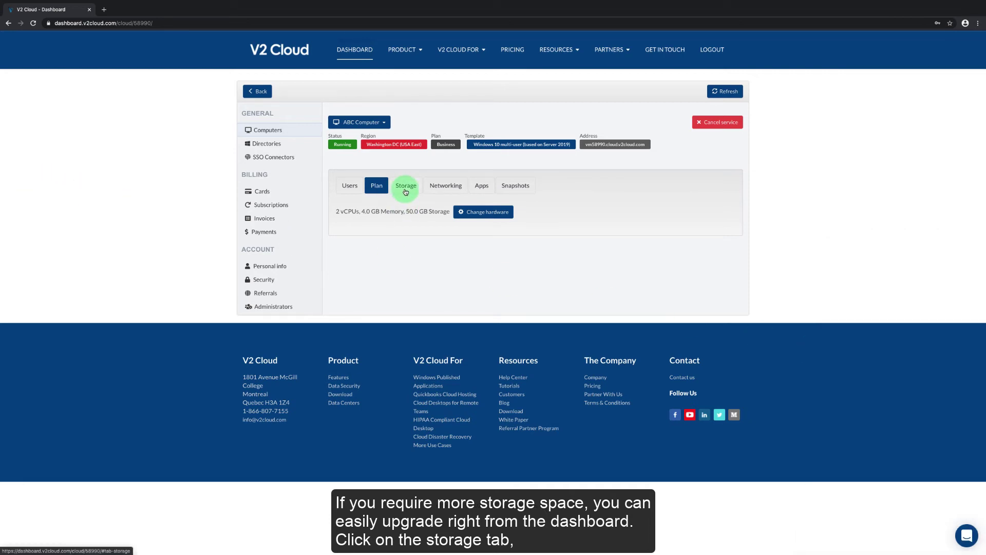
# Open the primary disk's resize dialog, drag the size to 162.0 GB, then close without resizing
pyautogui.click(406, 190)
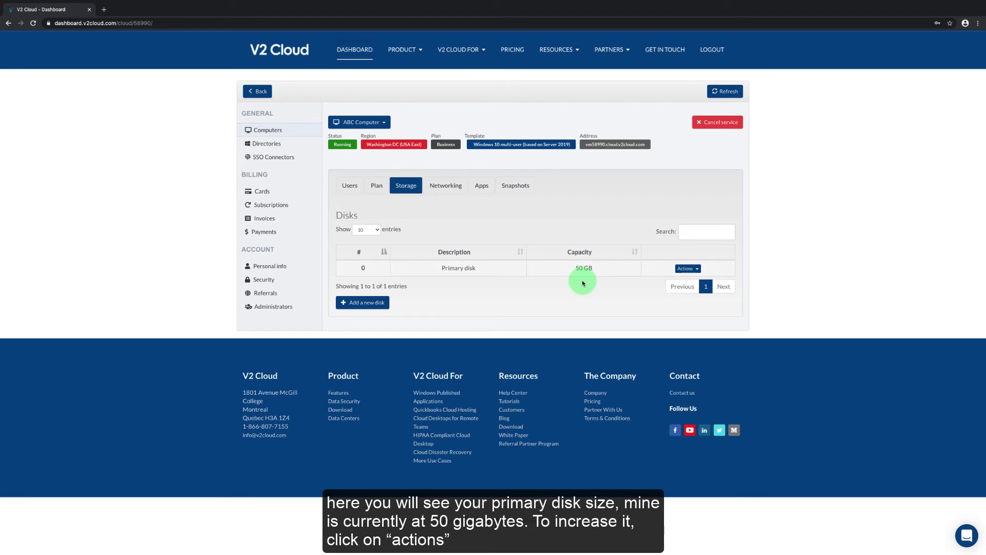
pyautogui.click(687, 269)
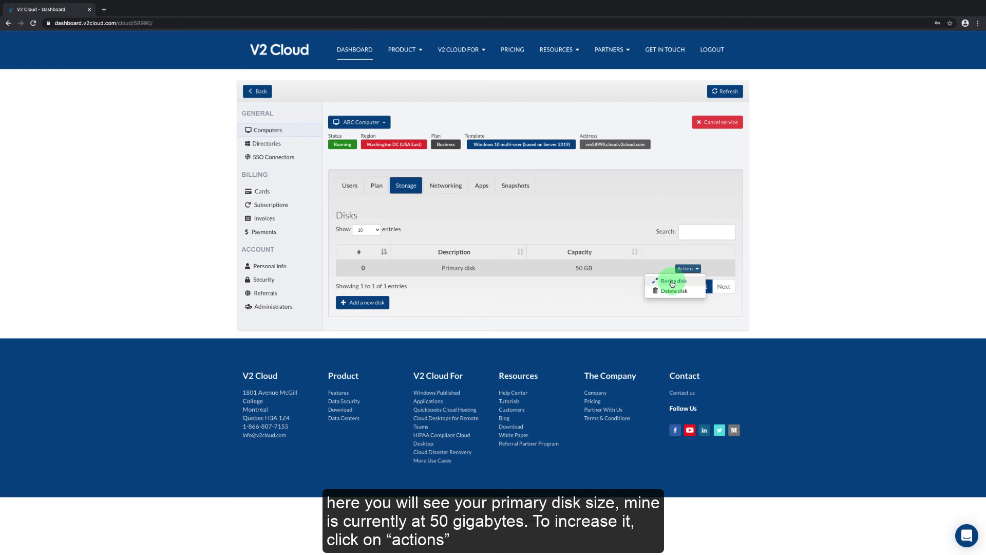
pyautogui.click(672, 283)
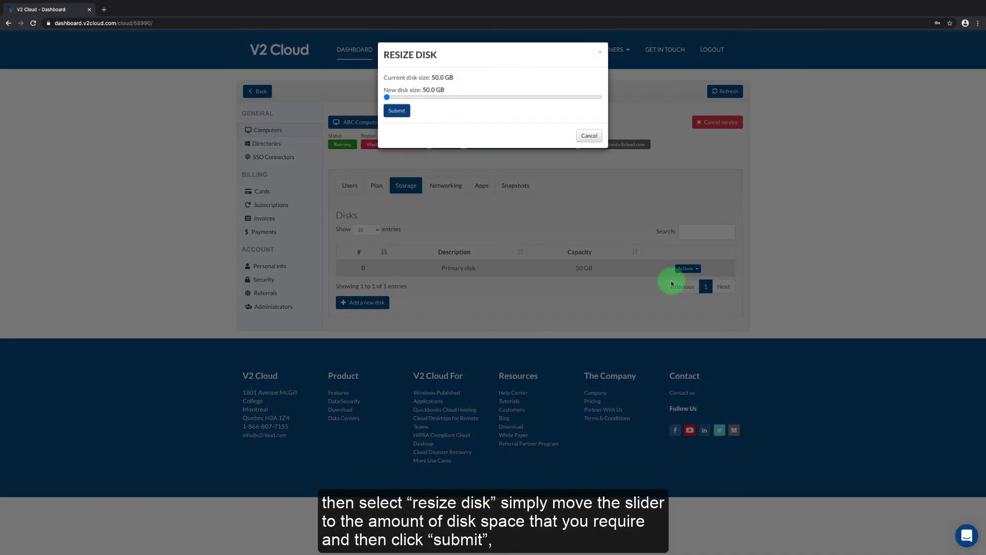
pyautogui.moveTo(388, 97); pyautogui.dragTo(469, 103)
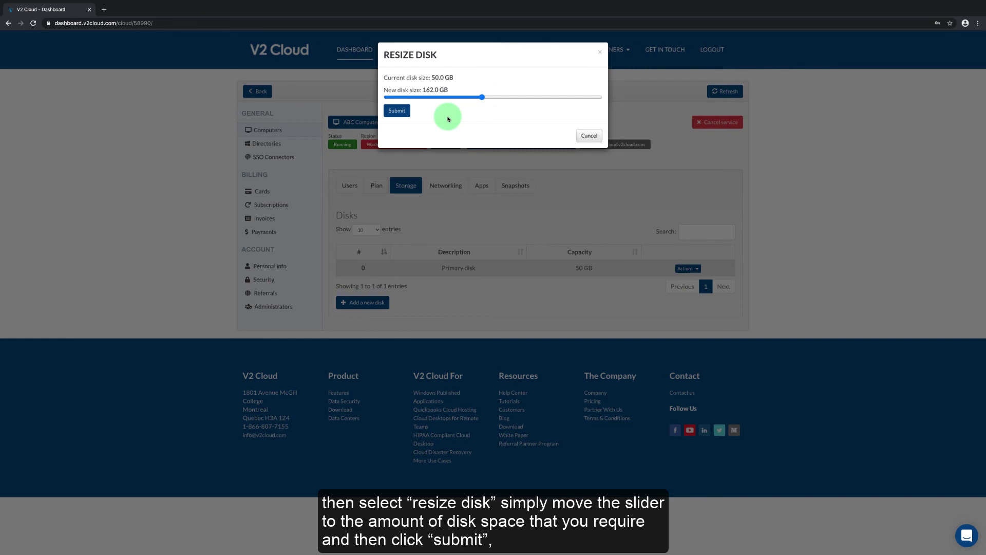
pyautogui.click(601, 53)
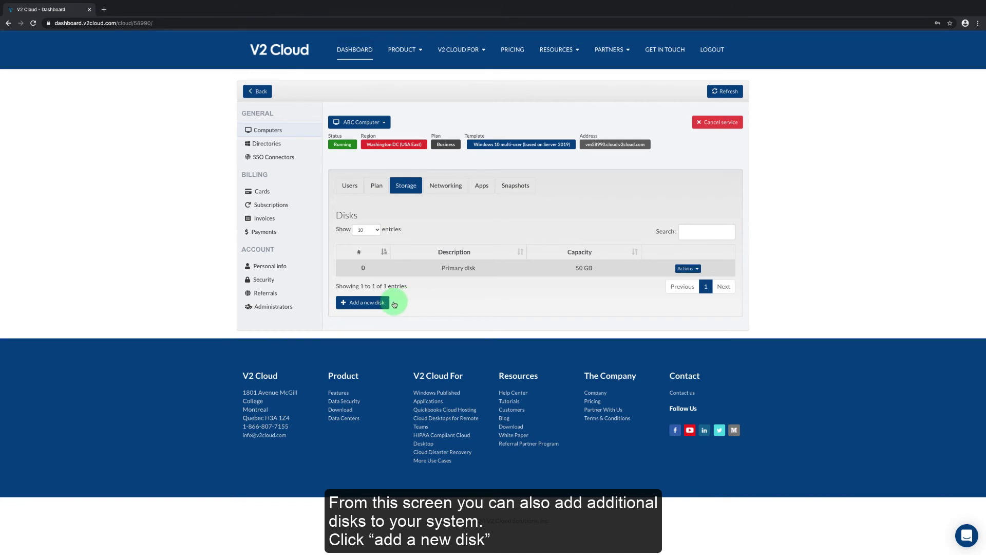
pyautogui.click(362, 303)
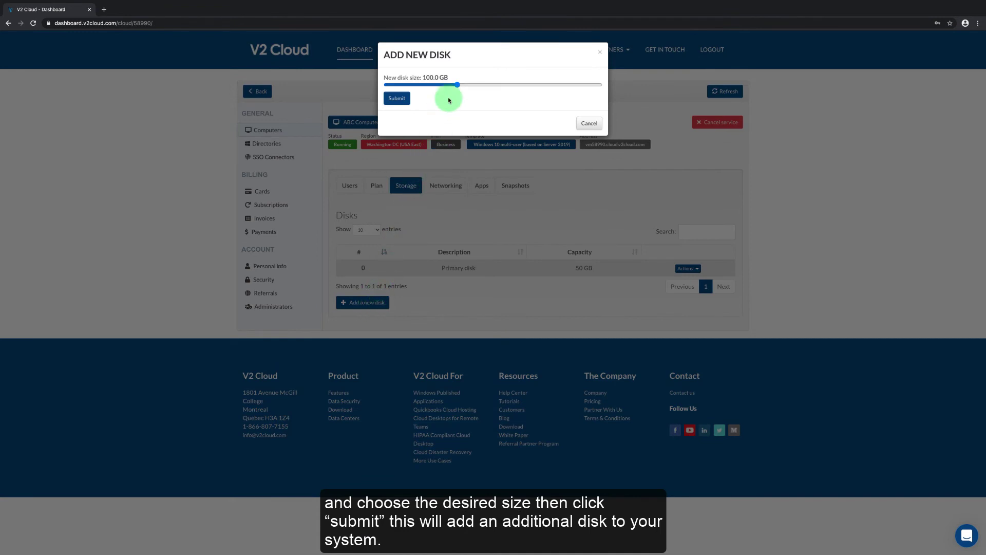
pyautogui.click(396, 100)
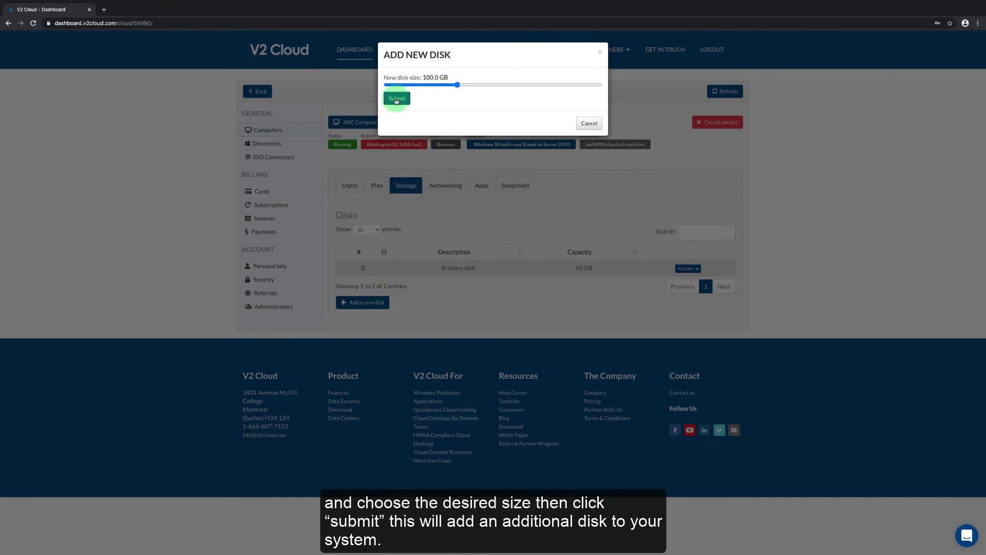
pyautogui.click(456, 102)
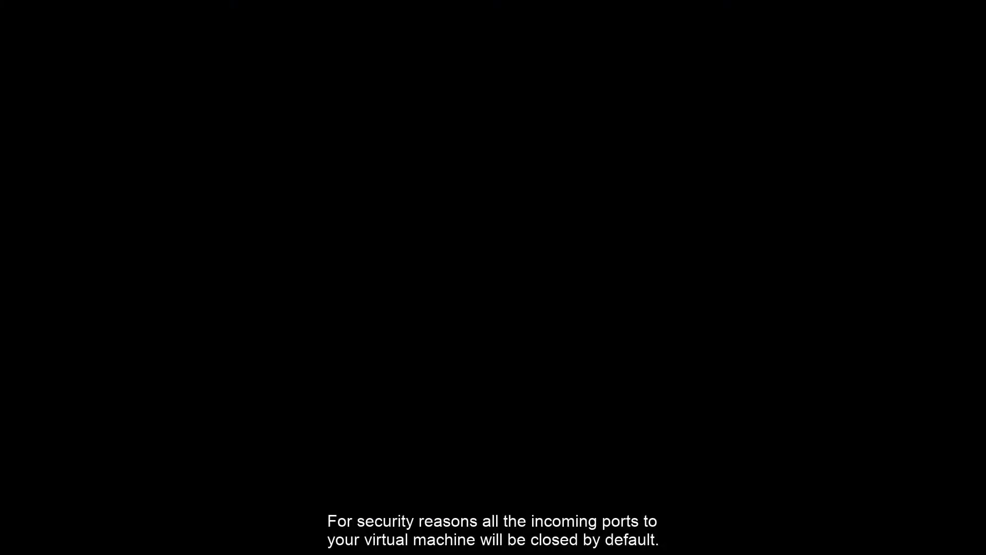
pyautogui.click(403, 300)
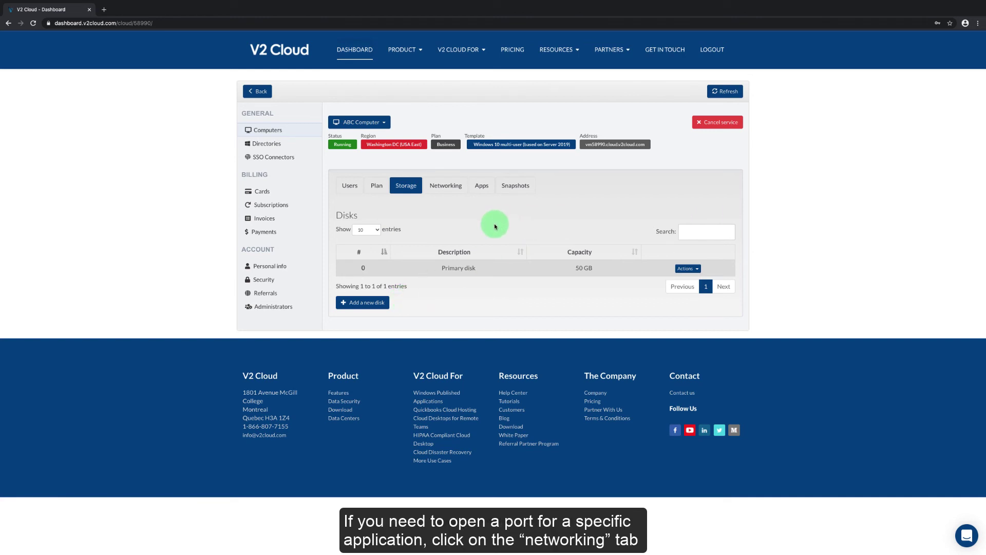
# On the Networking tab, enter internal port 80 in a new port-forward form and confirm
pyautogui.click(446, 187)
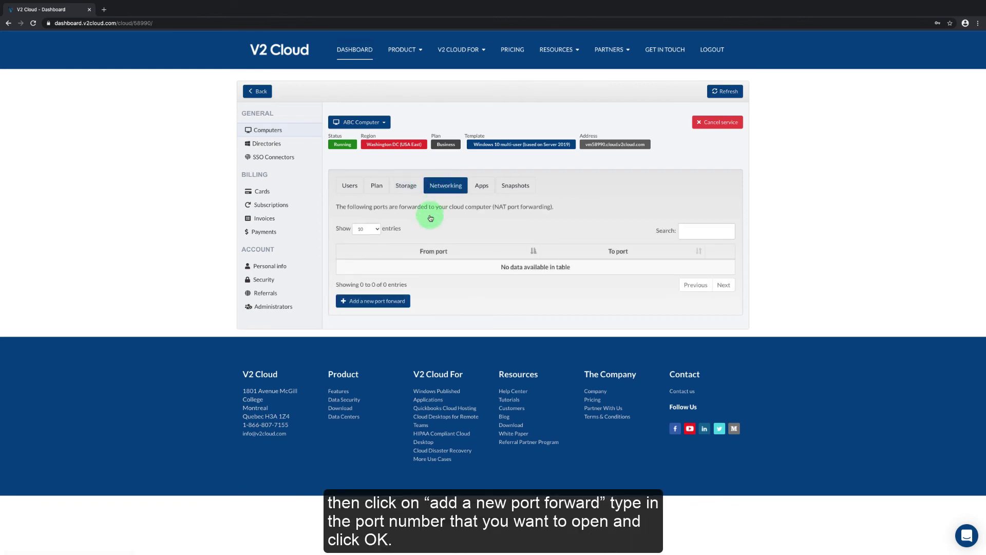
pyautogui.click(388, 301)
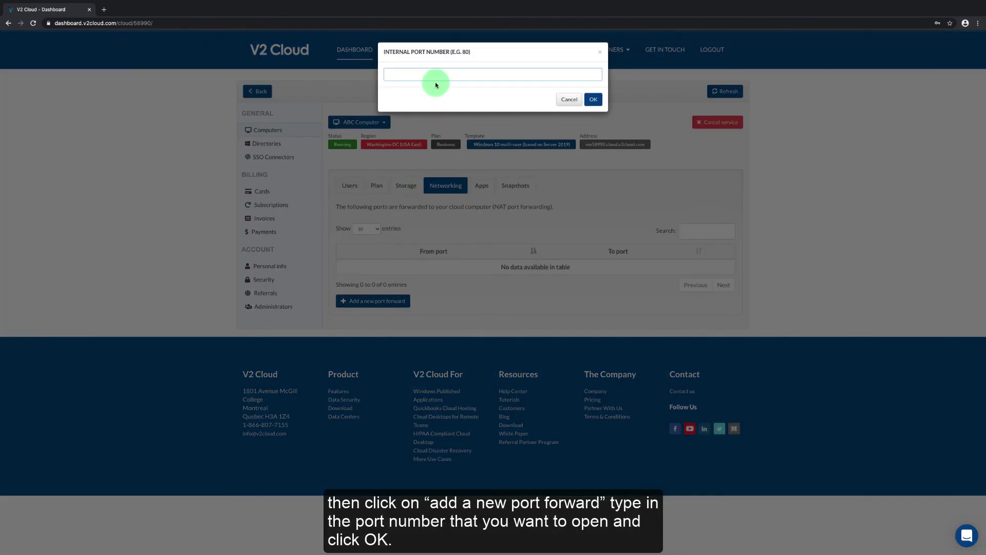
pyautogui.write('80')
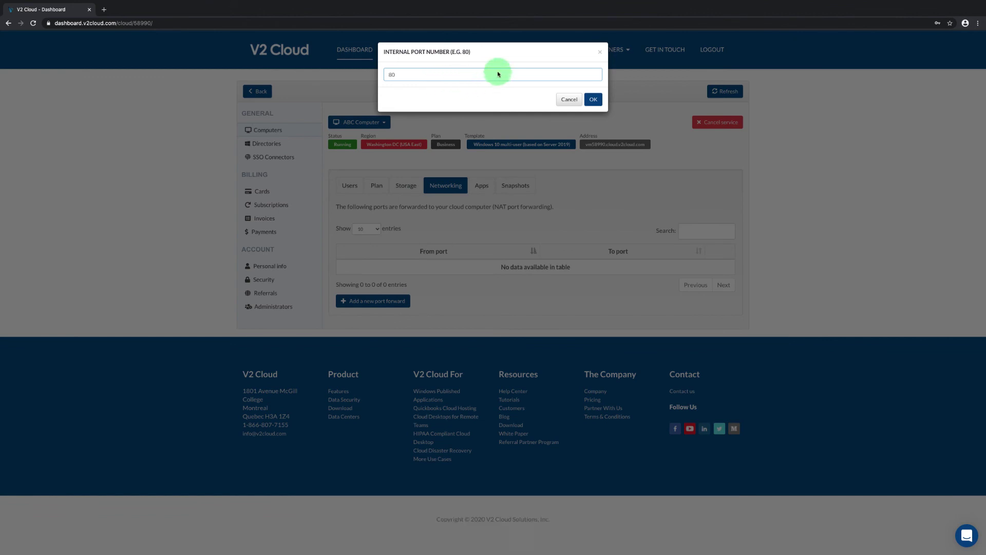
pyautogui.click(601, 54)
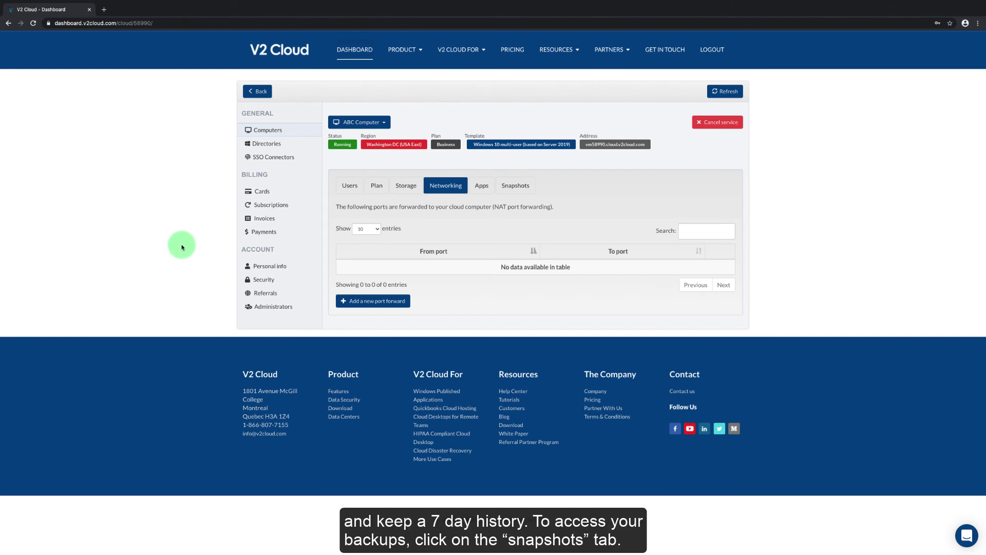
# Show the eight disk snapshots and open the first snapshot's Actions menu
pyautogui.click(509, 188)
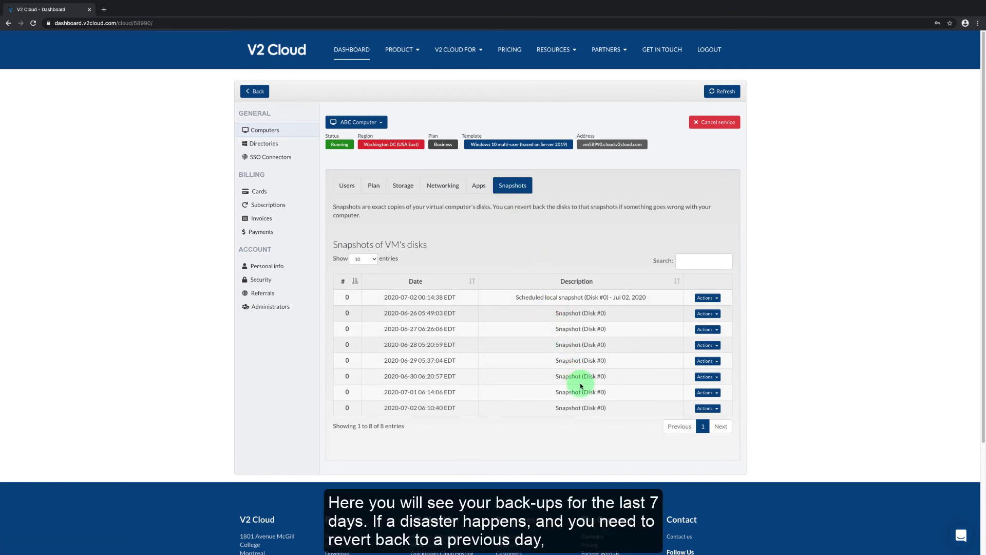
pyautogui.click(717, 299)
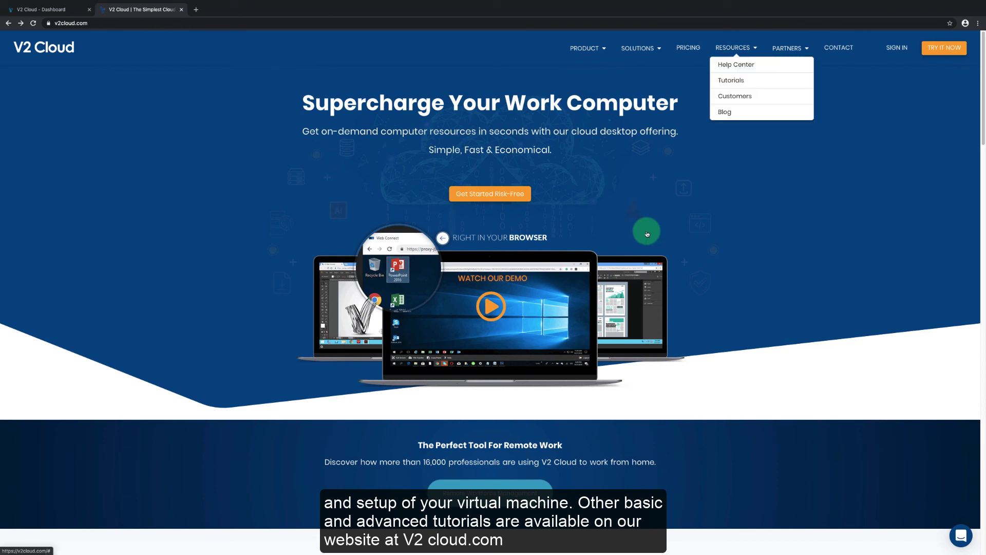
# Open the v2cloud.com Tutorials page
pyautogui.click(742, 85)
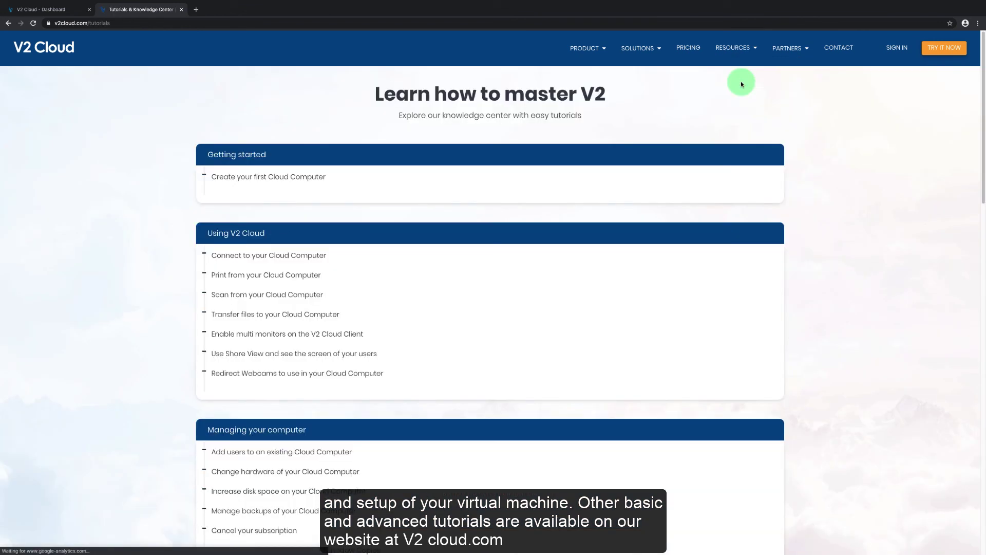